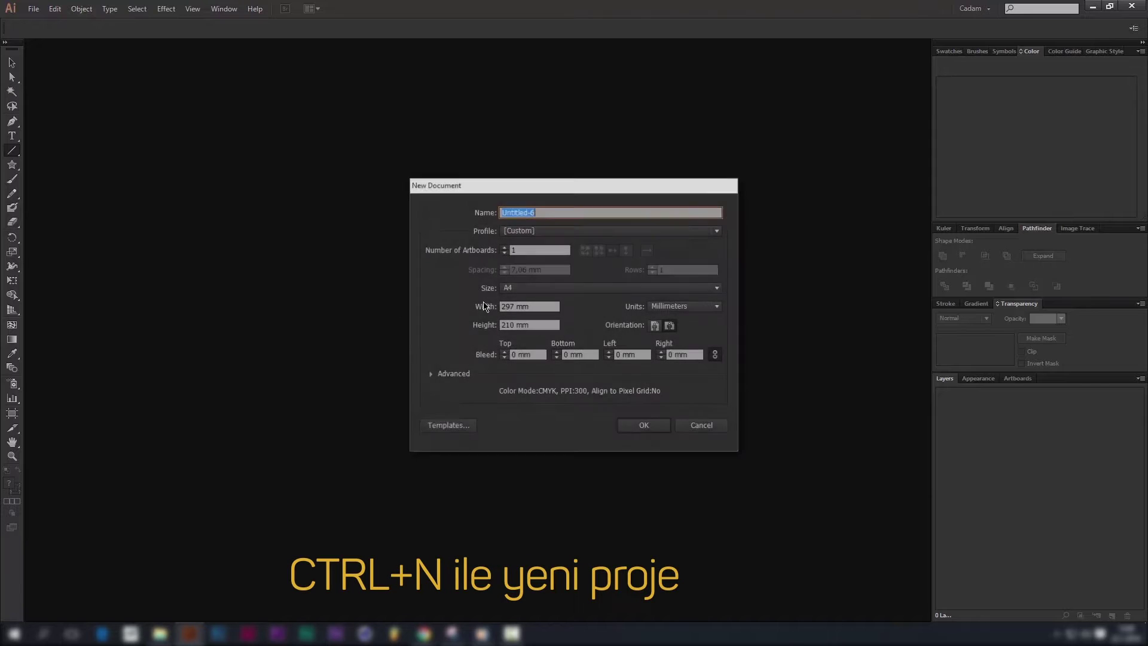
Step: Create a new A4 landscape document (297 × 210 mm) and switch to Outline view
key("Return")
key("ctrl+y")
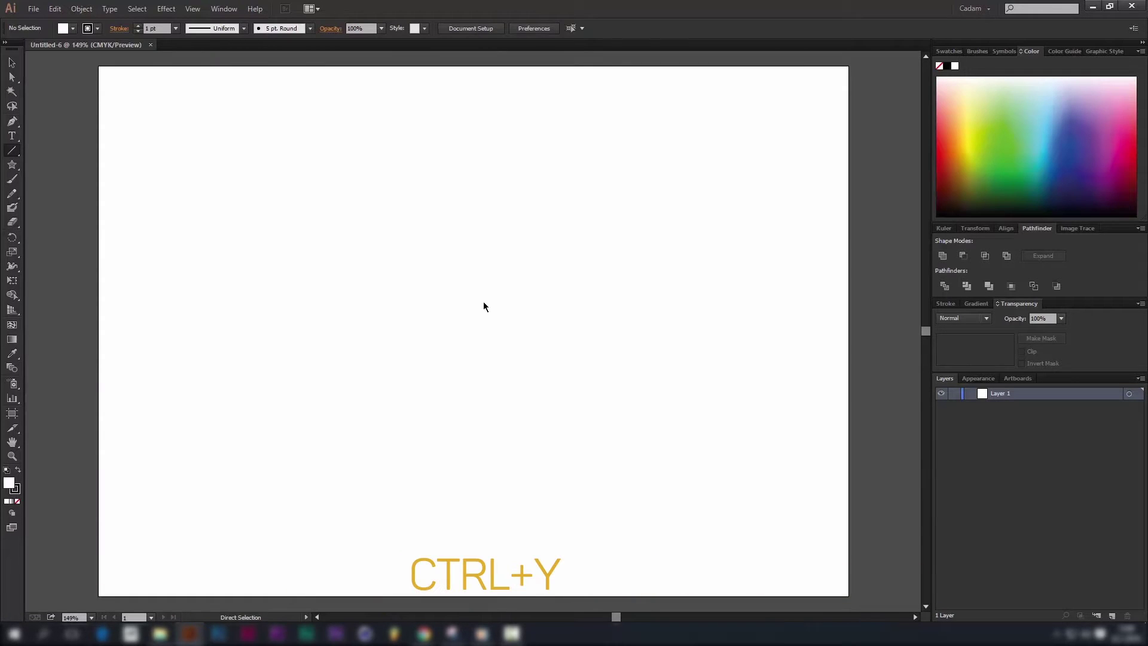
Step: Draw a 4-point star with Radius 1 of 12 mm and Radius 2 of 4 mm
left_click(14, 169)
left_click(482, 314)
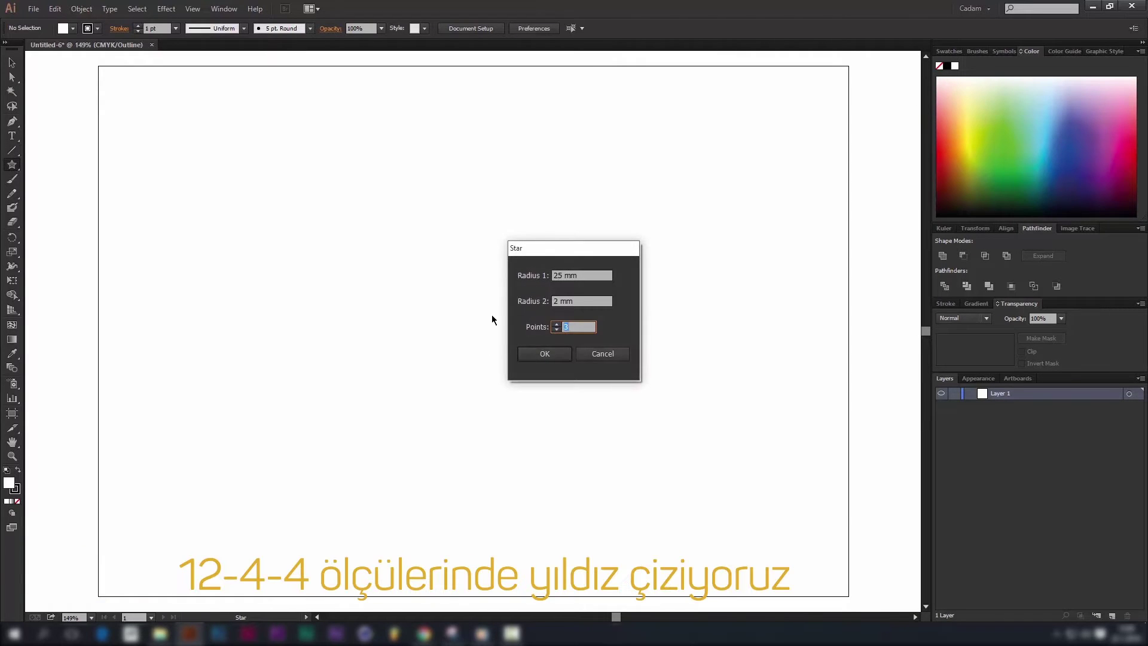
left_click(592, 277)
type("12")
key("Tab")
type("4")
key("Tab")
type("4")
key("Return")
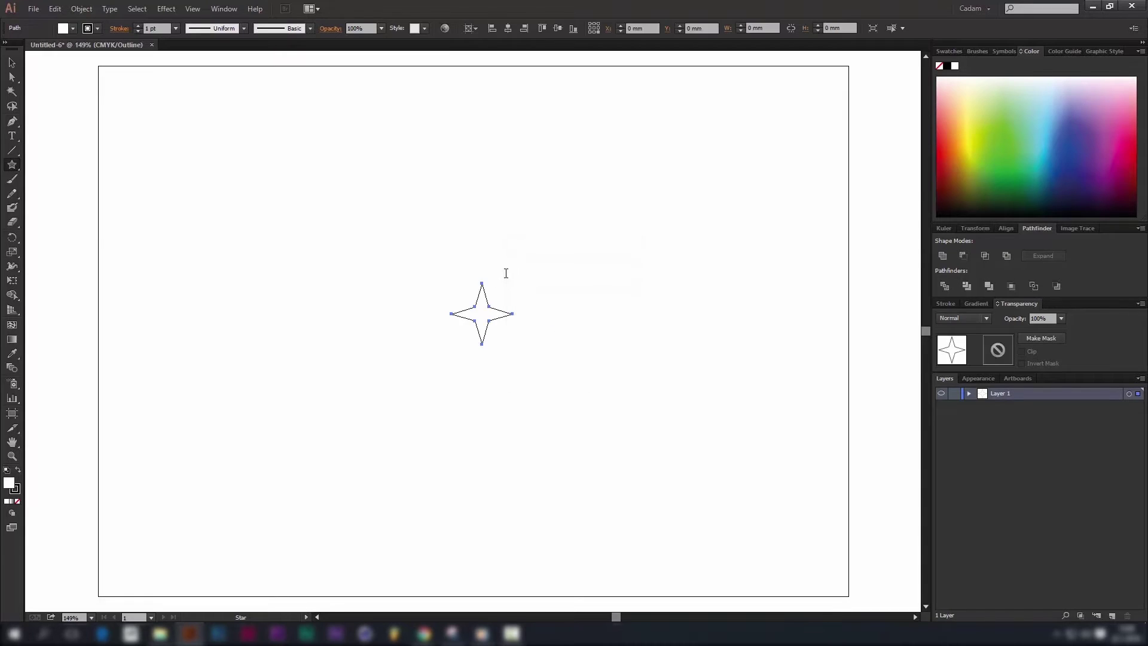
Step: Deselect the new star and zoom in closer on it
key("v")
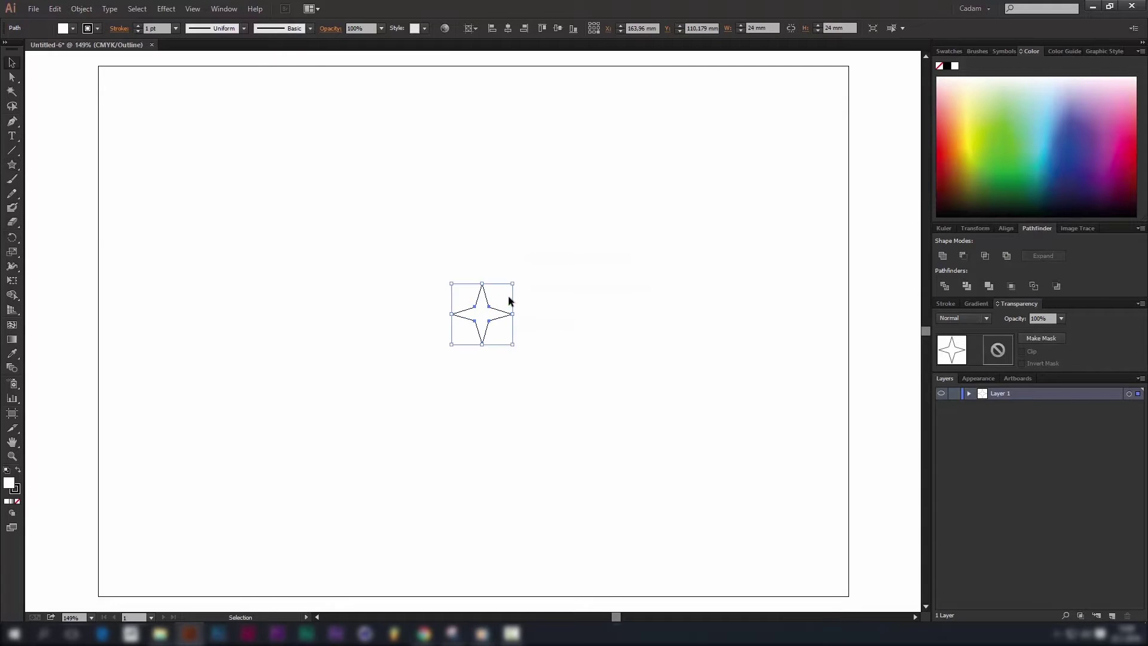
left_click(525, 311)
scroll(469, 304, "up", 1)
scroll(489, 308, "up", 2)
scroll(487, 310, "up", 1)
scroll(489, 321, "up", 2)
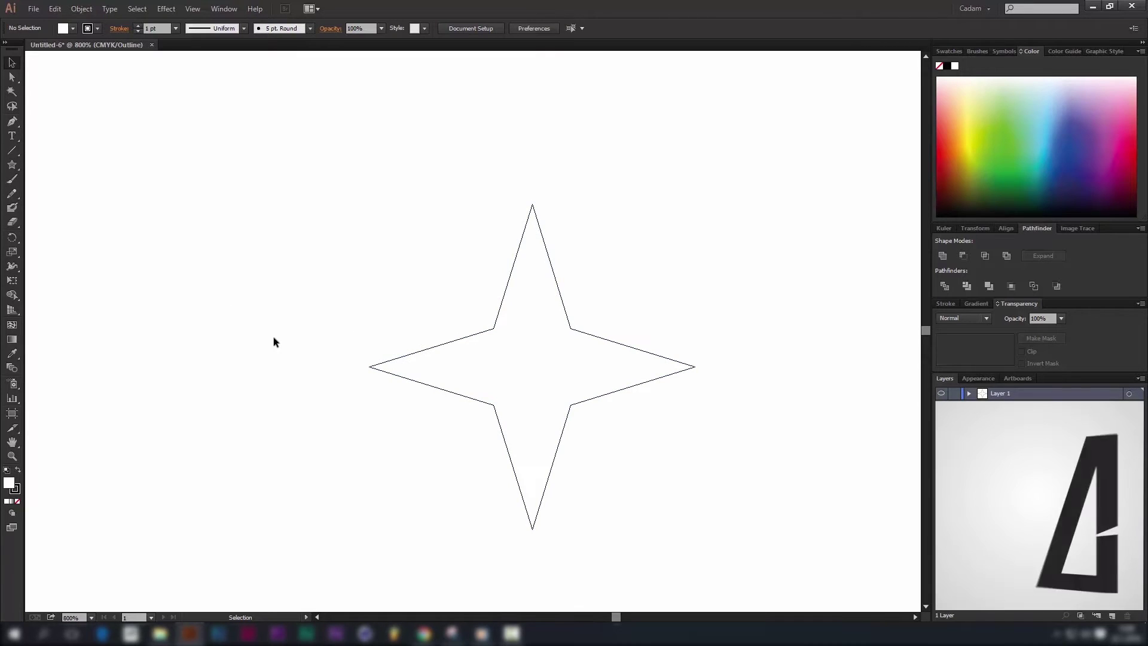
Step: Draw a 42 mm horizontal line whose right end meets the star's left tip
left_click(12, 150)
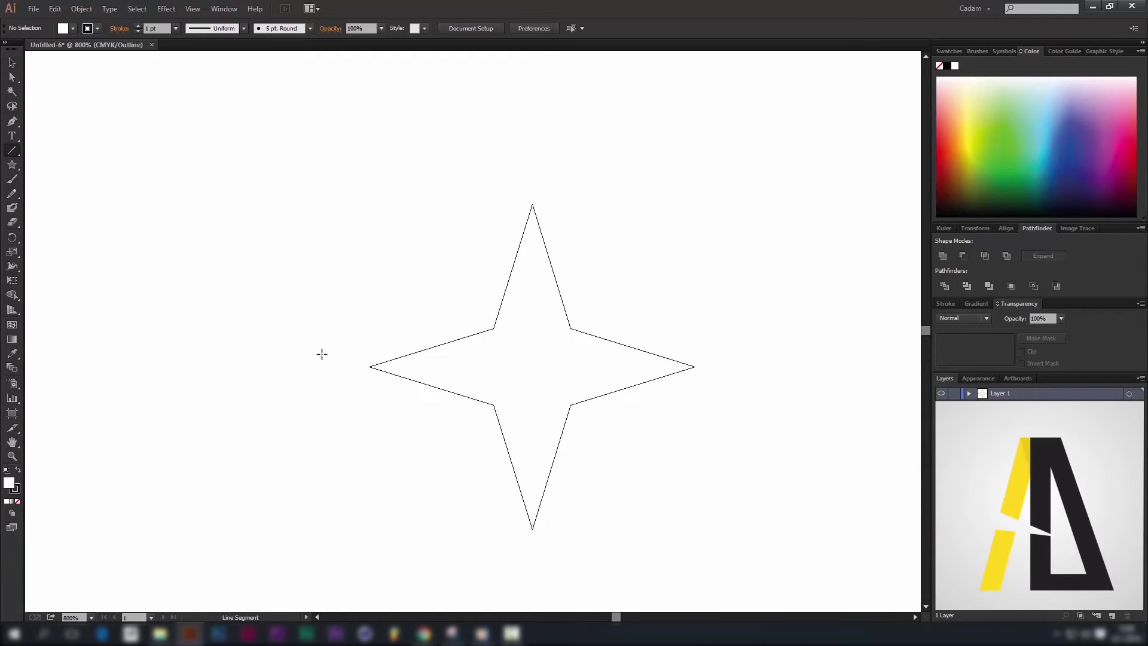
left_click(369, 366)
type("42")
key("Return")
key("v")
mouse_move(723, 367)
left_mouse_down()
mouse_move(159, 380)
mouse_move(453, 389)
mouse_move(169, 379)
mouse_move(221, 379)
mouse_move(201, 381)
left_mouse_up()
scroll(361, 374, "up", 3)
scroll(354, 368, "up", 1)
left_click_drag(302, 326, 359, 329)
left_click(364, 353)
scroll(572, 333, "up", 1)
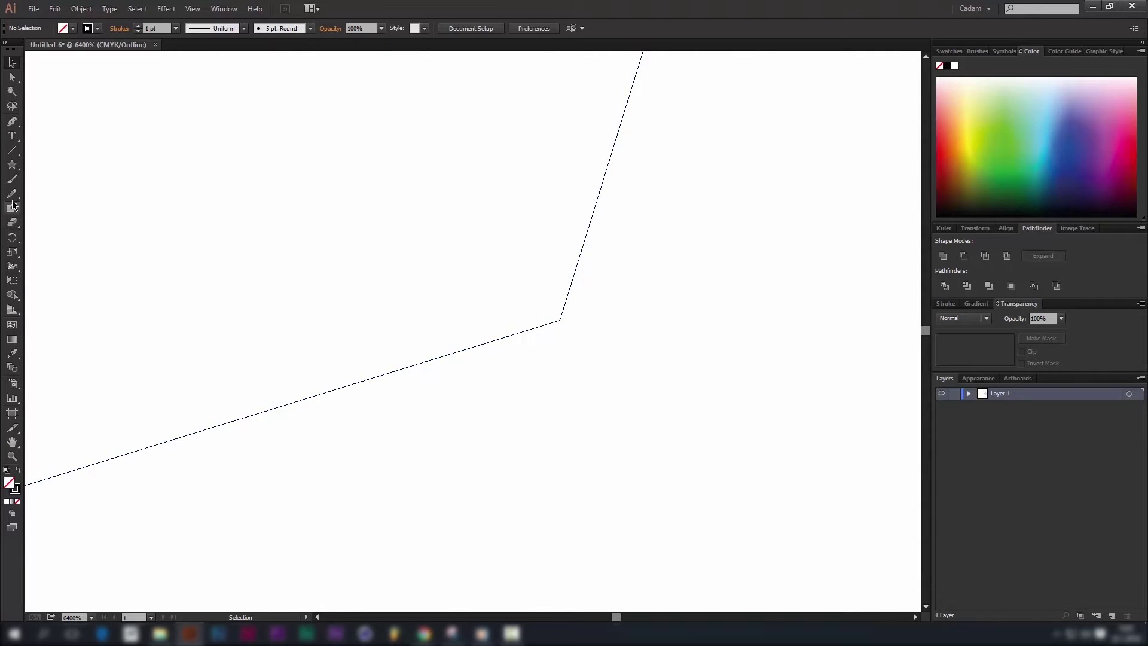
Step: Add a second 42 mm horizontal line ending at the star's upper-left inner corner
left_click(12, 150)
left_click(559, 321)
key("Return")
scroll(592, 340, "down", 9)
key("v")
left_click_drag(672, 336, 526, 336)
scroll(578, 335, "up", 4)
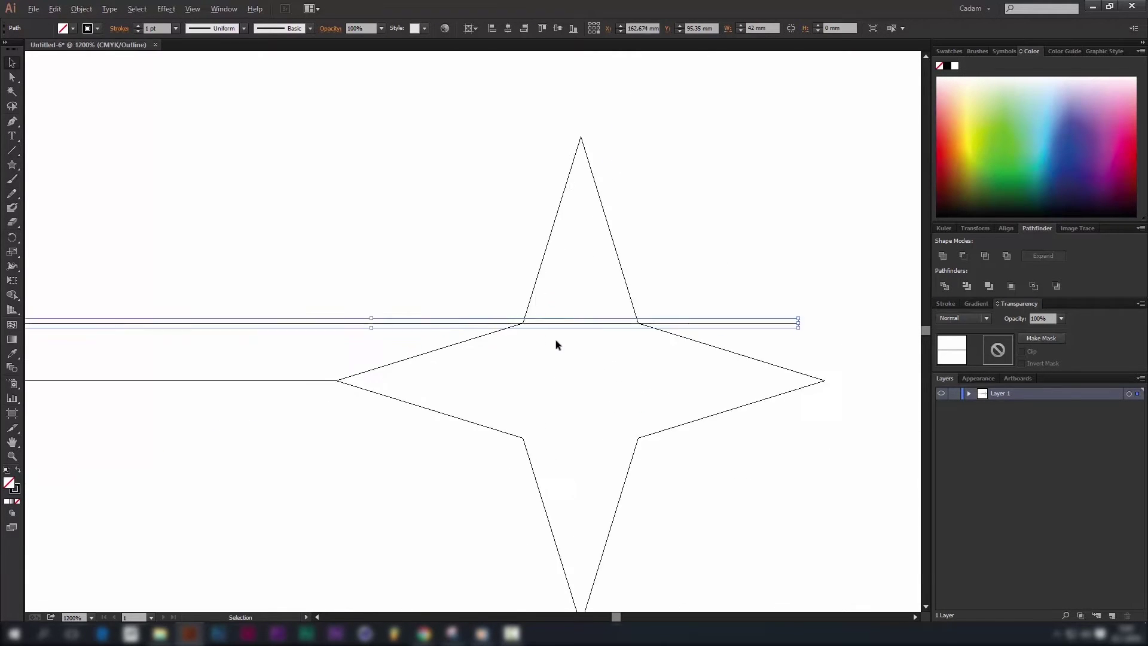
scroll(555, 343, "up", 2)
left_click_drag(818, 309, 277, 314)
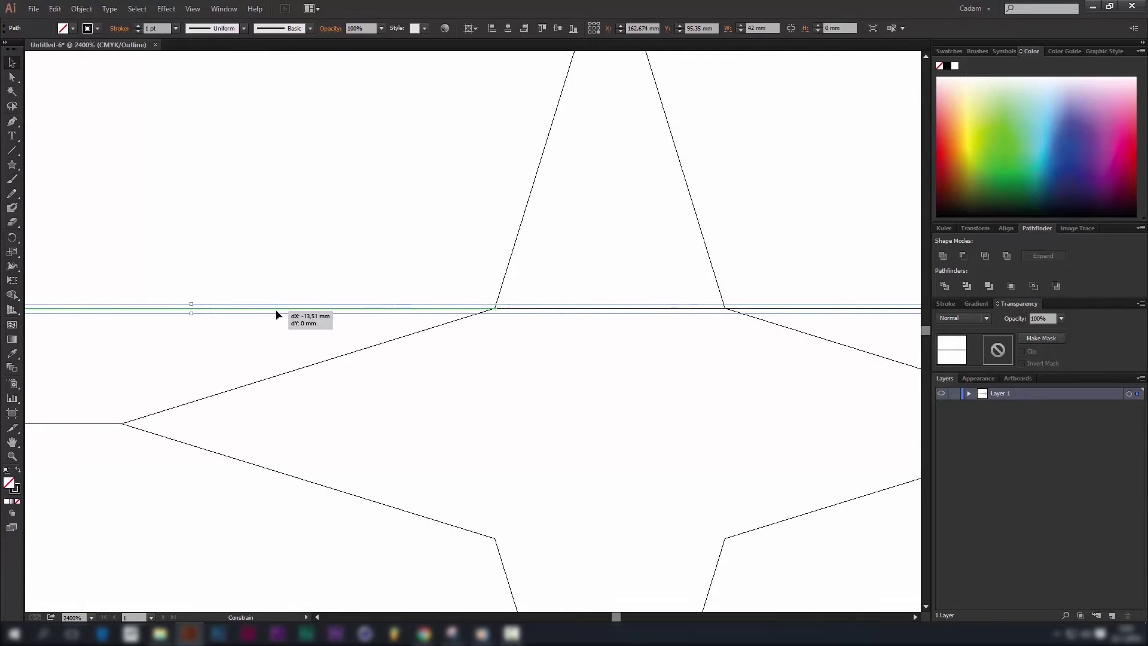
left_click_drag(277, 315, 277, 314)
left_click(469, 389)
scroll(502, 303, "up", 2)
scroll(408, 263, "up", 1)
scroll(199, 279, "down", 9)
left_click_drag(198, 298, 518, 336)
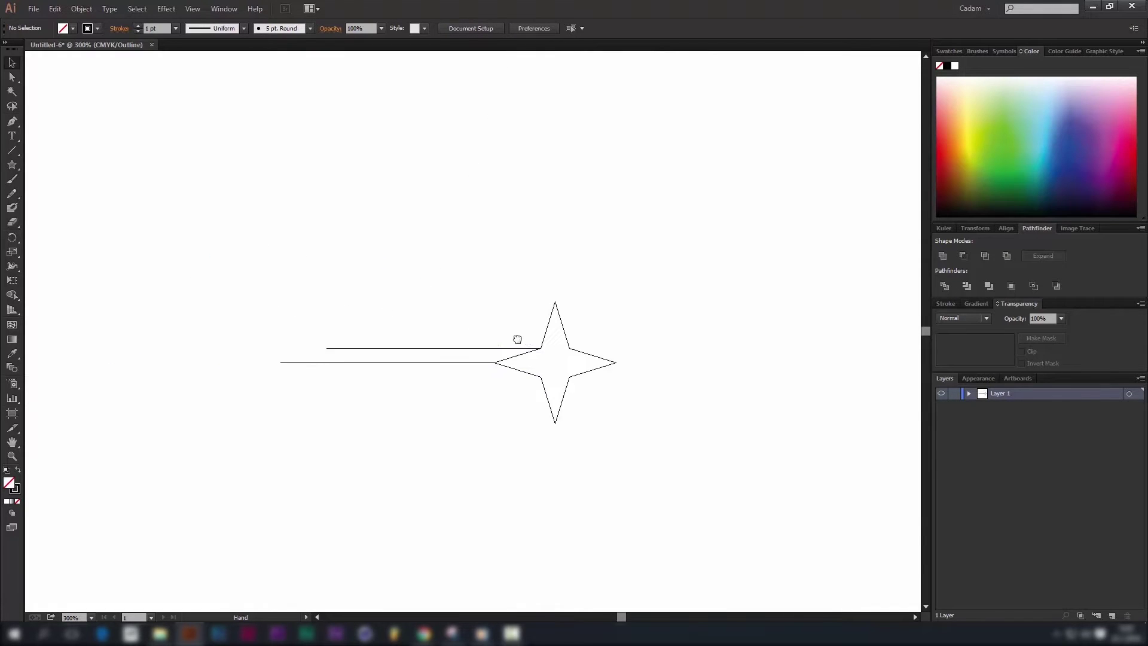
Step: Rotate the upper line 45° around its star end into an up-left diagonal
key("r")
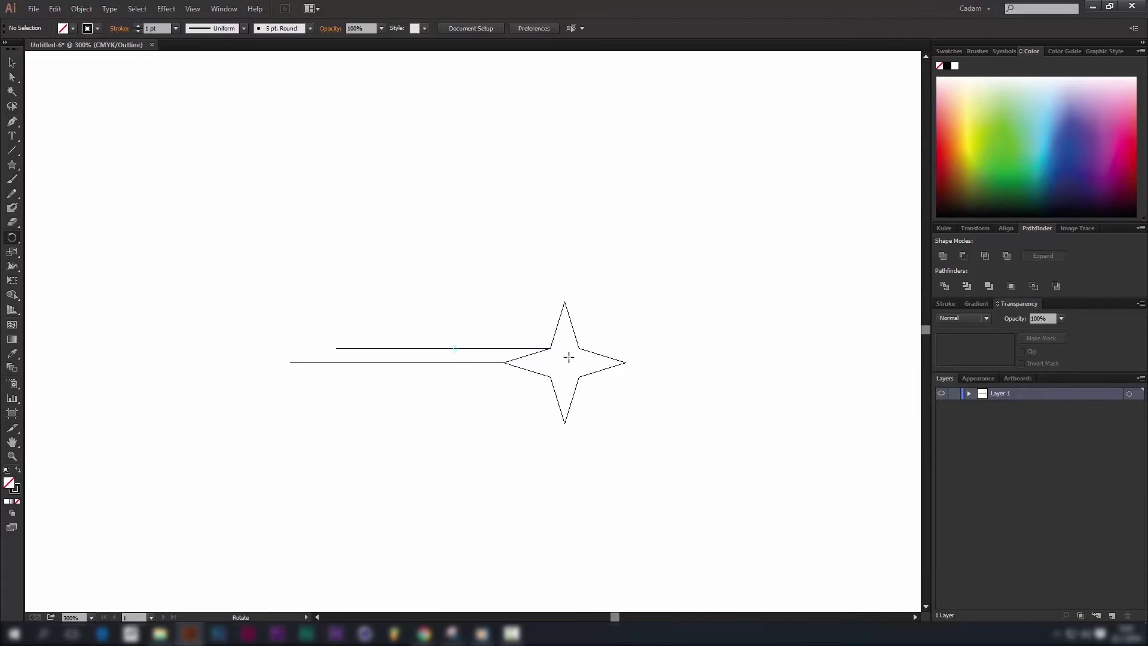
scroll(540, 349, "up", 1)
scroll(546, 345, "up", 2)
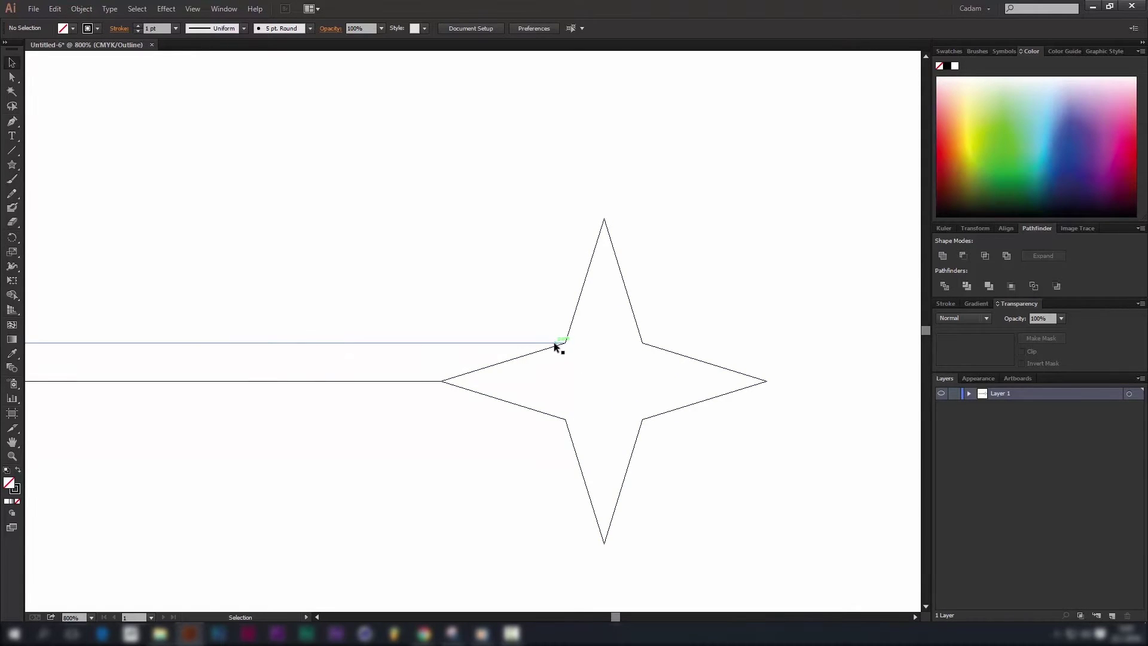
left_click_drag(559, 342, 565, 342)
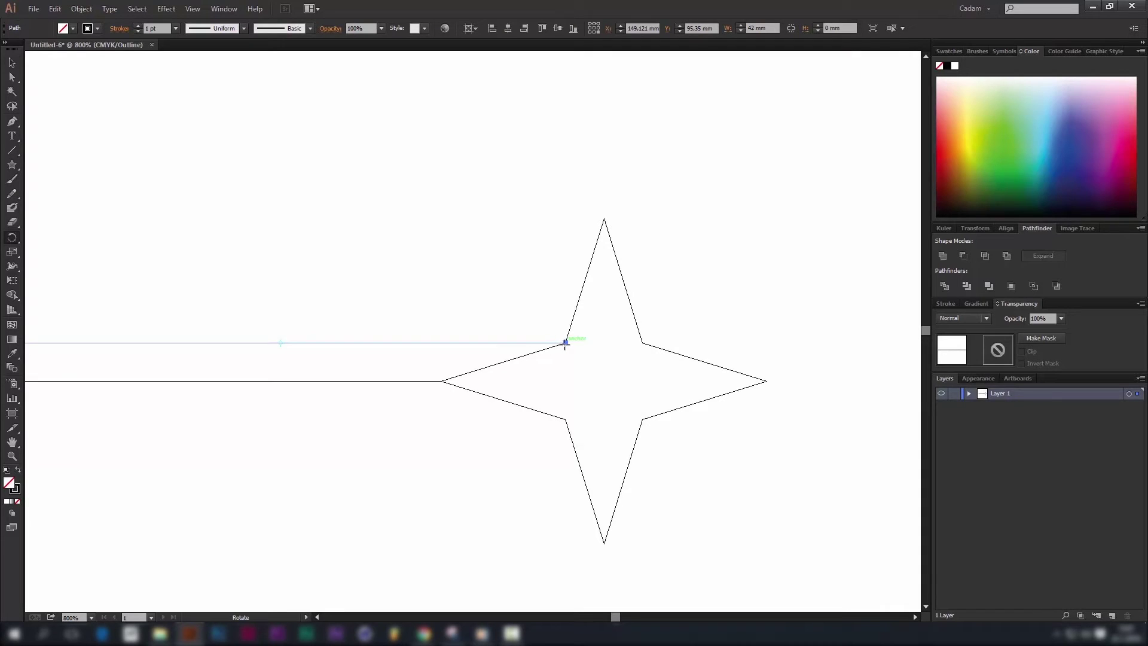
mouse_move(244, 312)
left_mouse_down()
mouse_move(650, 371)
mouse_move(626, 401)
left_mouse_up()
mouse_move(348, 427)
left_mouse_down()
mouse_move(455, 202)
mouse_move(508, 259)
left_mouse_up()
key("ctrl+minus")
left_click_drag(567, 231, 479, 391)
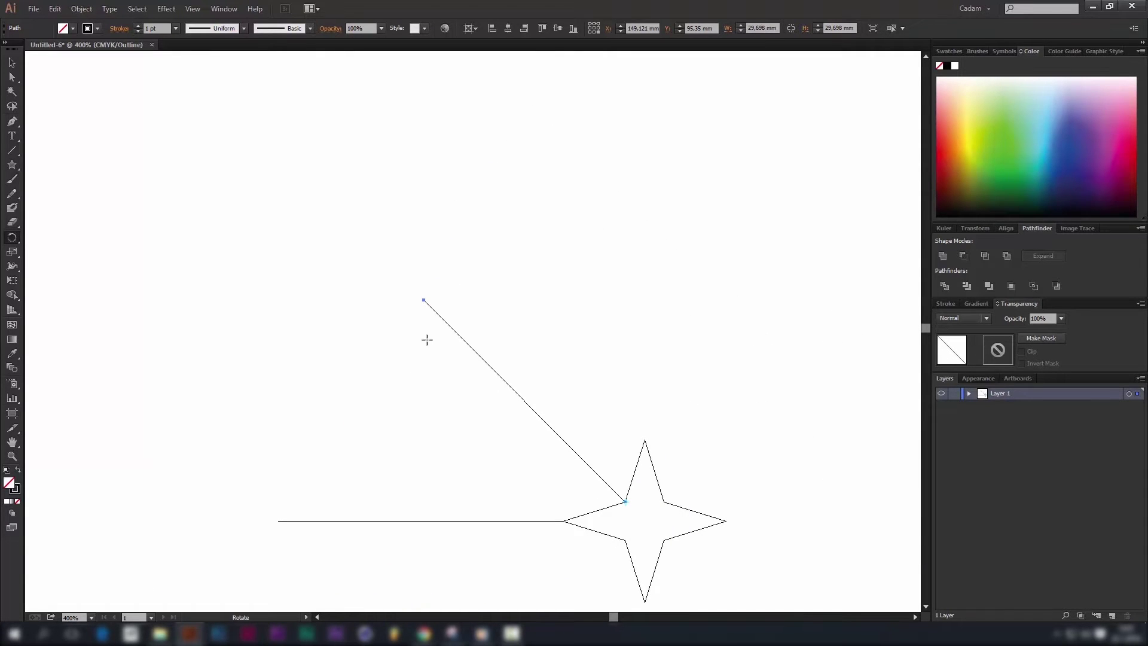
Step: Drag the diagonal's top anchor further up-left to lengthen it
key("a")
left_click_drag(422, 301, 358, 242)
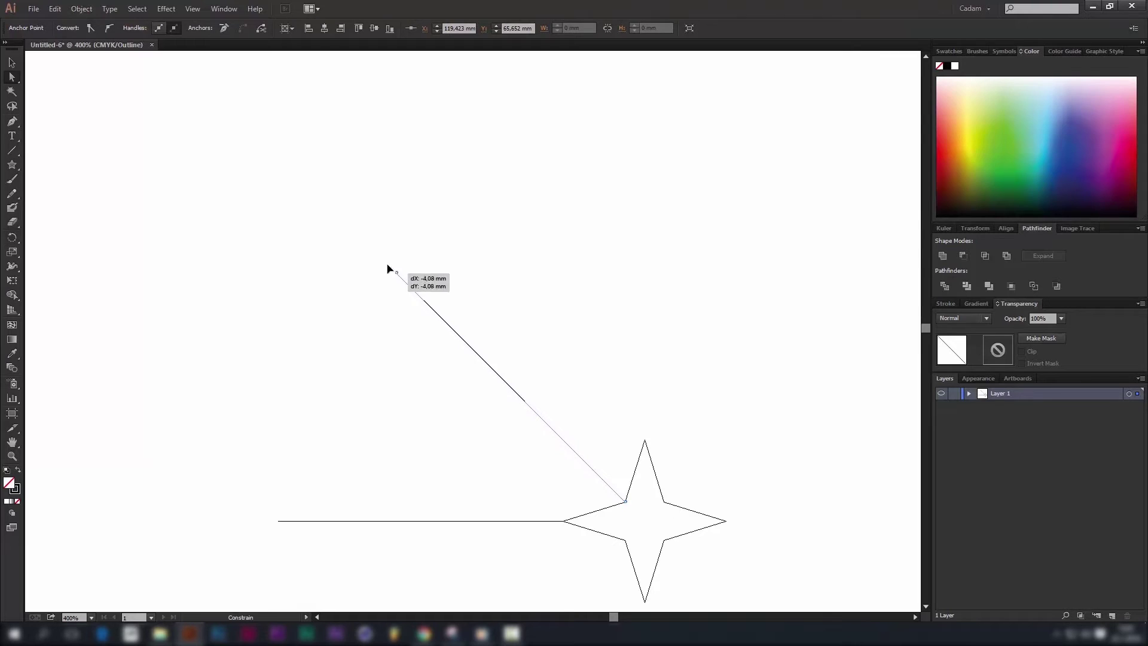
left_click(478, 400)
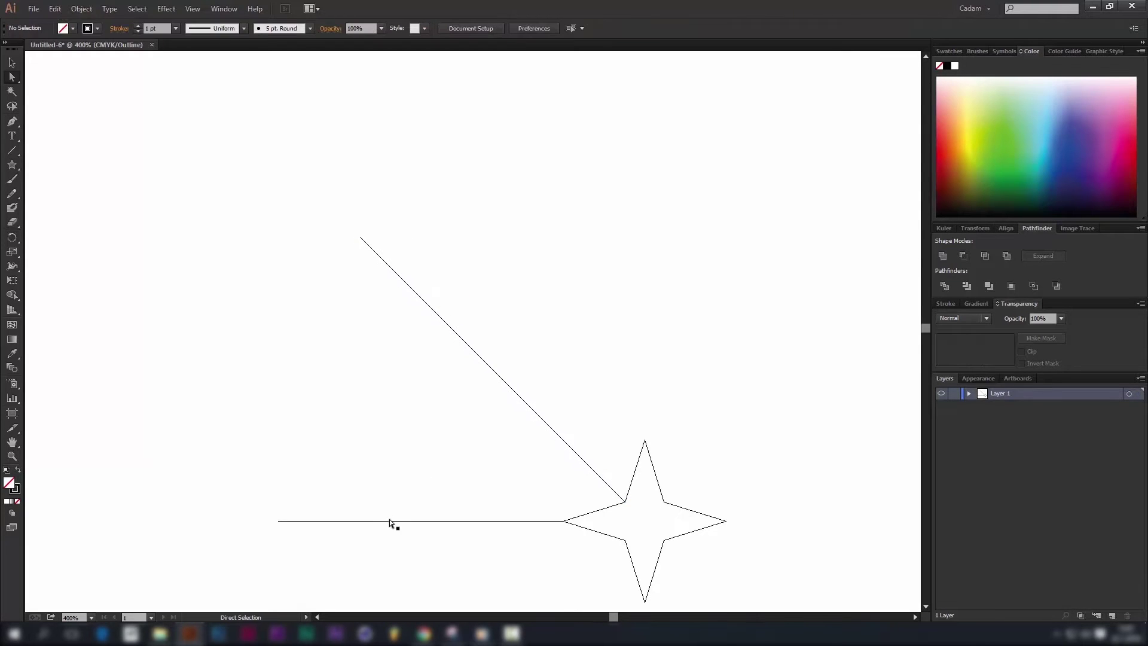
key("p")
Step: Select the bottom line, try dragging a copy upward, then undo it
key("v")
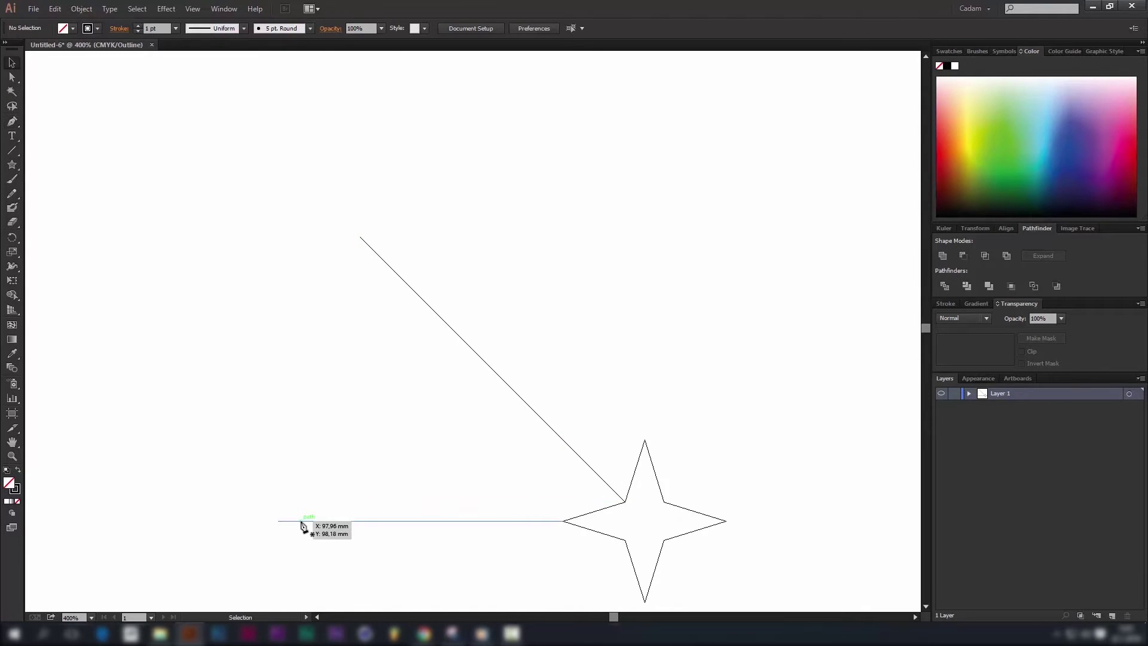
left_click(300, 521)
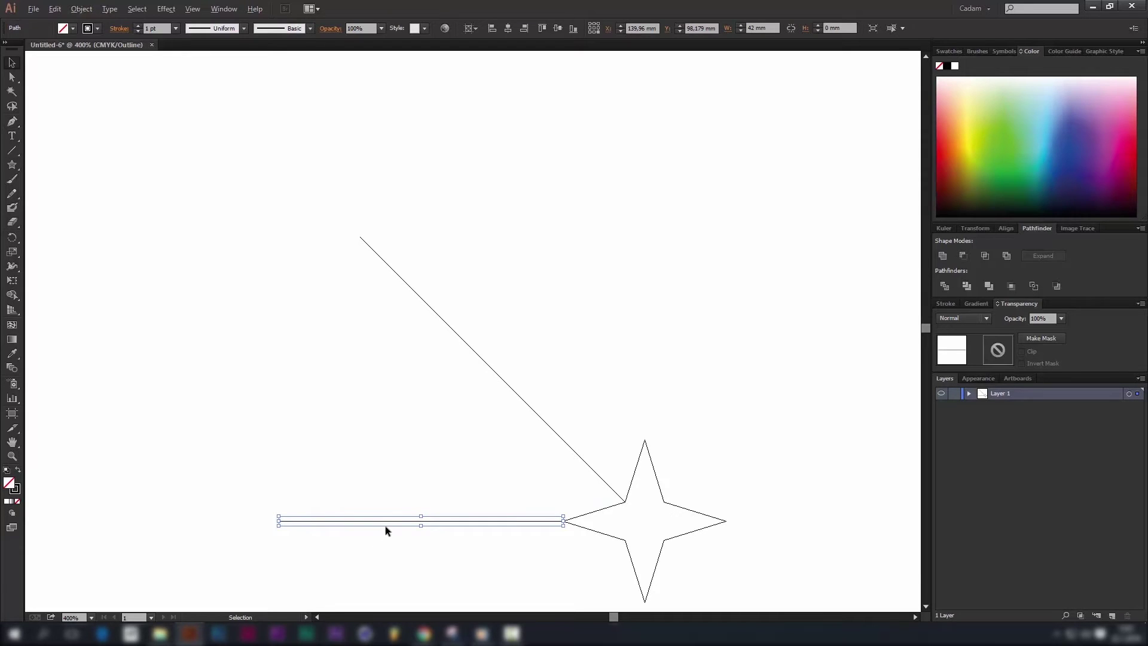
mouse_move(390, 522)
left_mouse_down()
mouse_move(394, 466)
mouse_move(396, 498)
left_mouse_up()
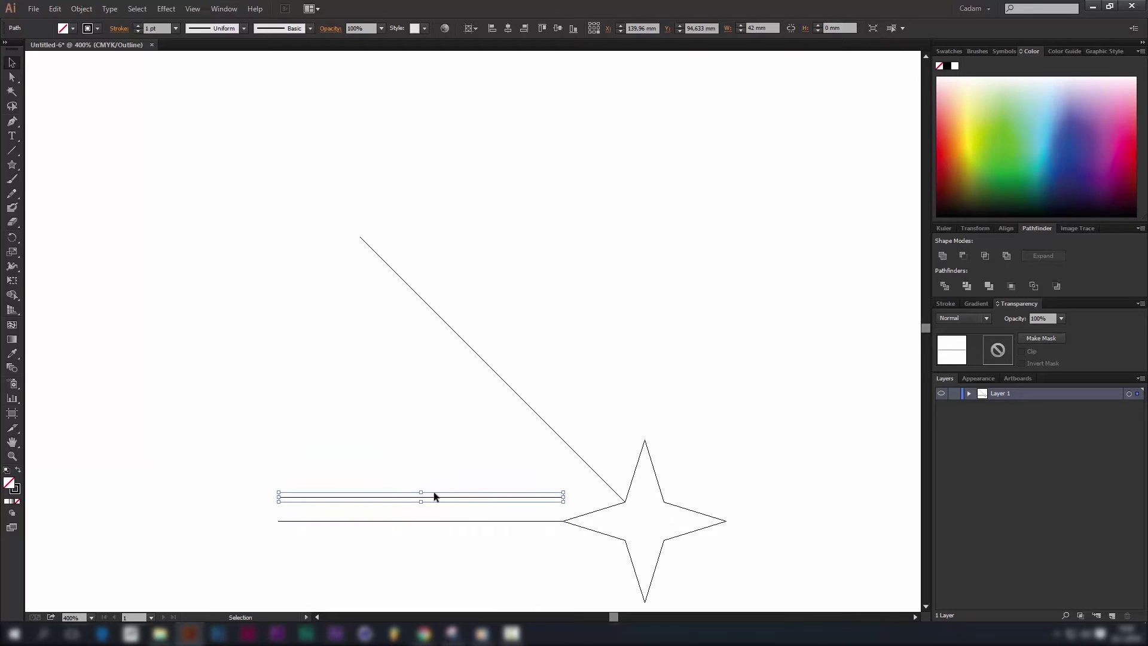
key("ctrl+z")
key("a")
key("ctrl")
Step: Paste a copy of the bottom line in place and rotate it 45° up around its left end
key("ctrl+c")
key("ctrl+shift+v")
key("r")
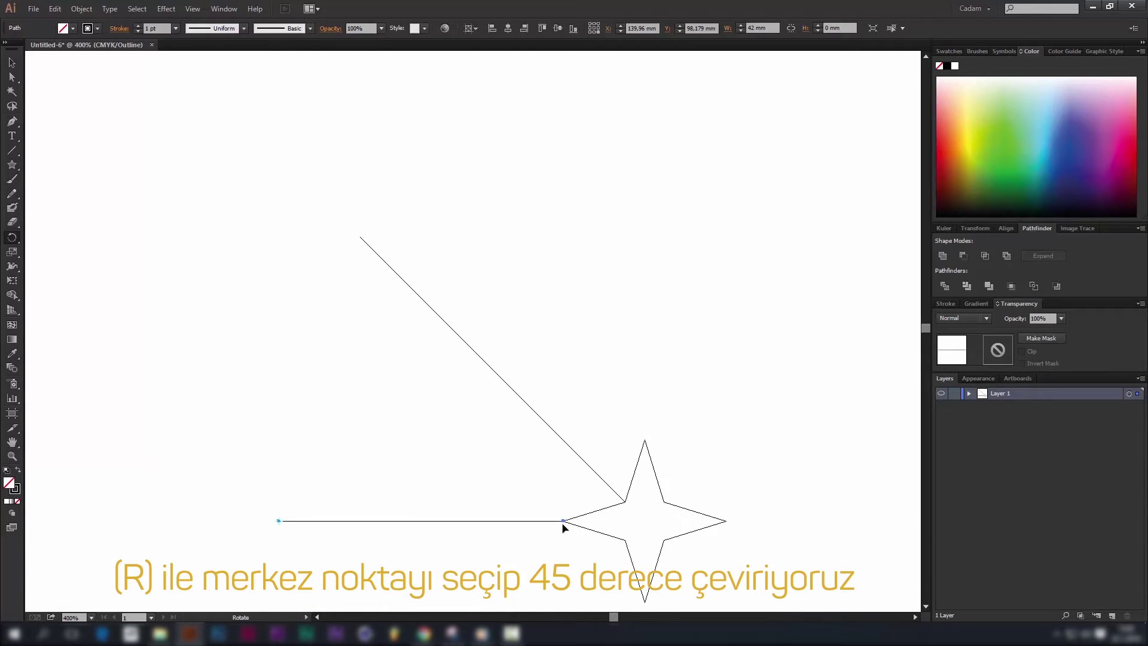
left_click_drag(535, 461, 503, 380)
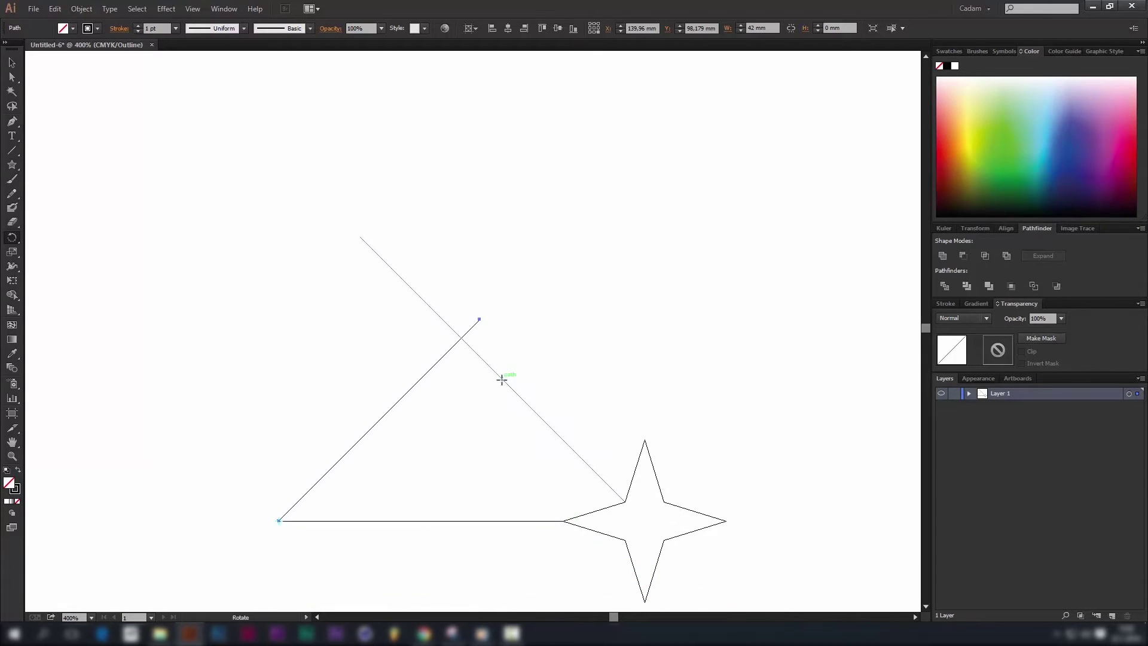
left_click(561, 360, "ctrl")
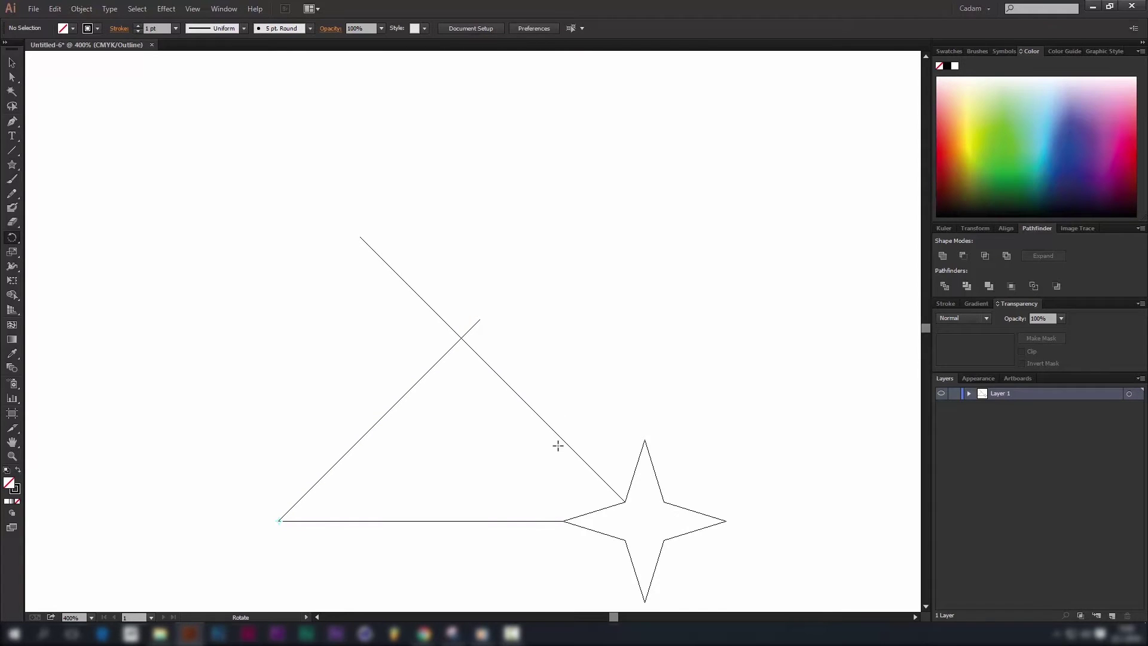
key("p")
left_click(12, 151)
Step: Draw a short line from the bottom line's end to the star's inner corner
left_click(564, 520)
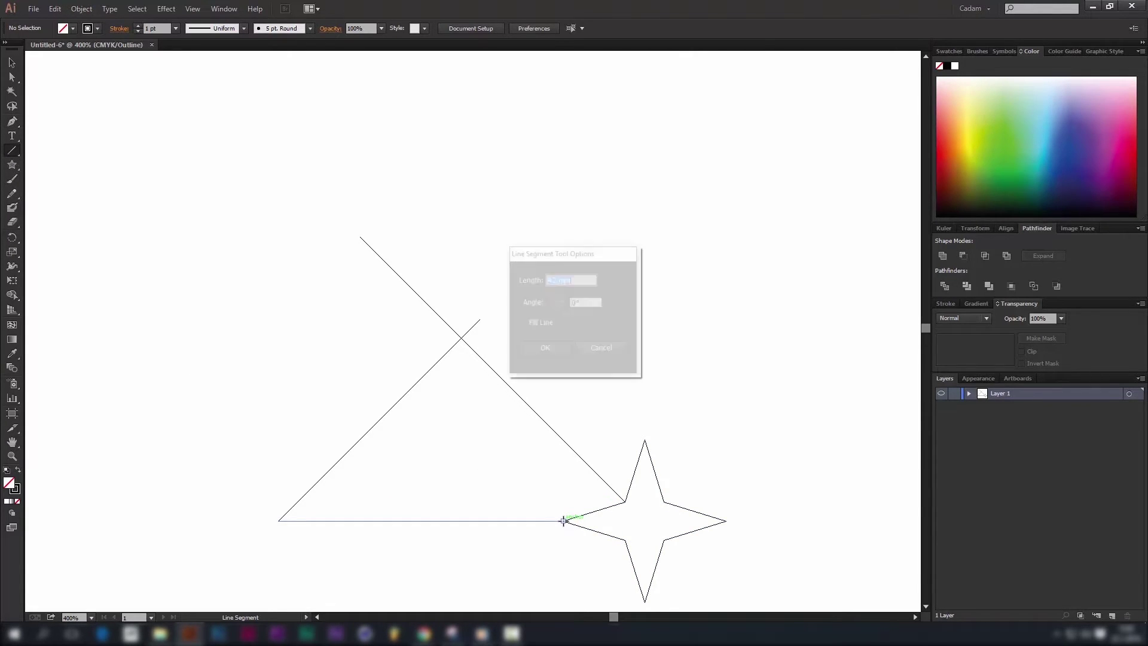
left_click(596, 351)
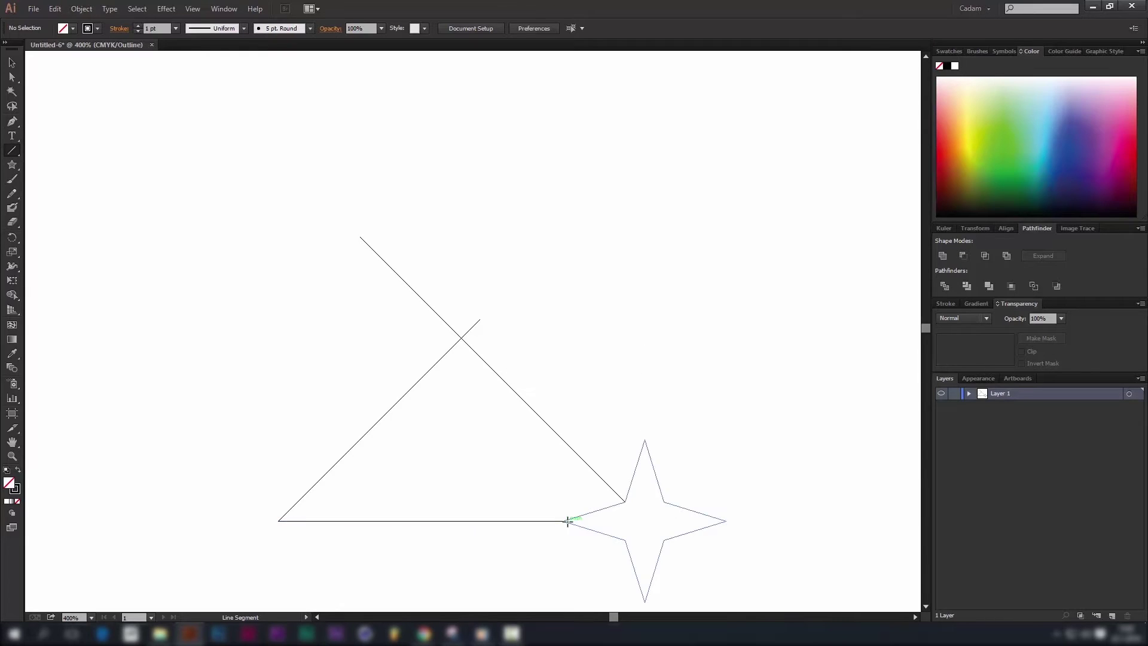
left_click_drag(564, 520, 625, 501)
key("v")
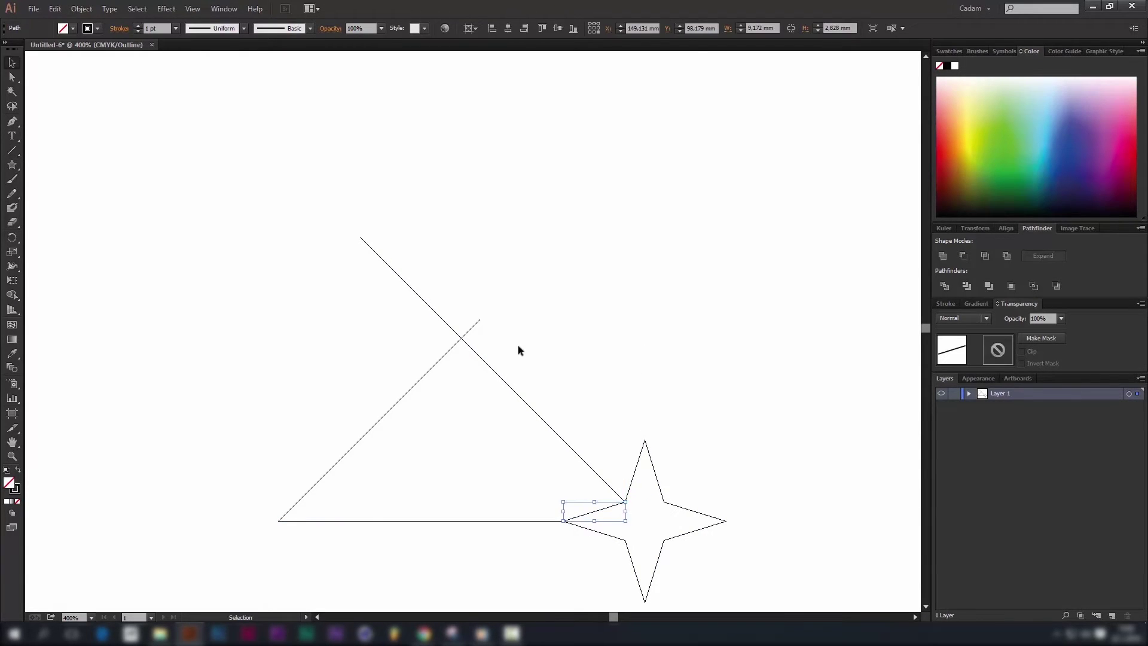
left_click(536, 391)
Step: Delete the stray line ends beyond where the diagonals cross at the triangle apex
left_click_drag(507, 379, 389, 410)
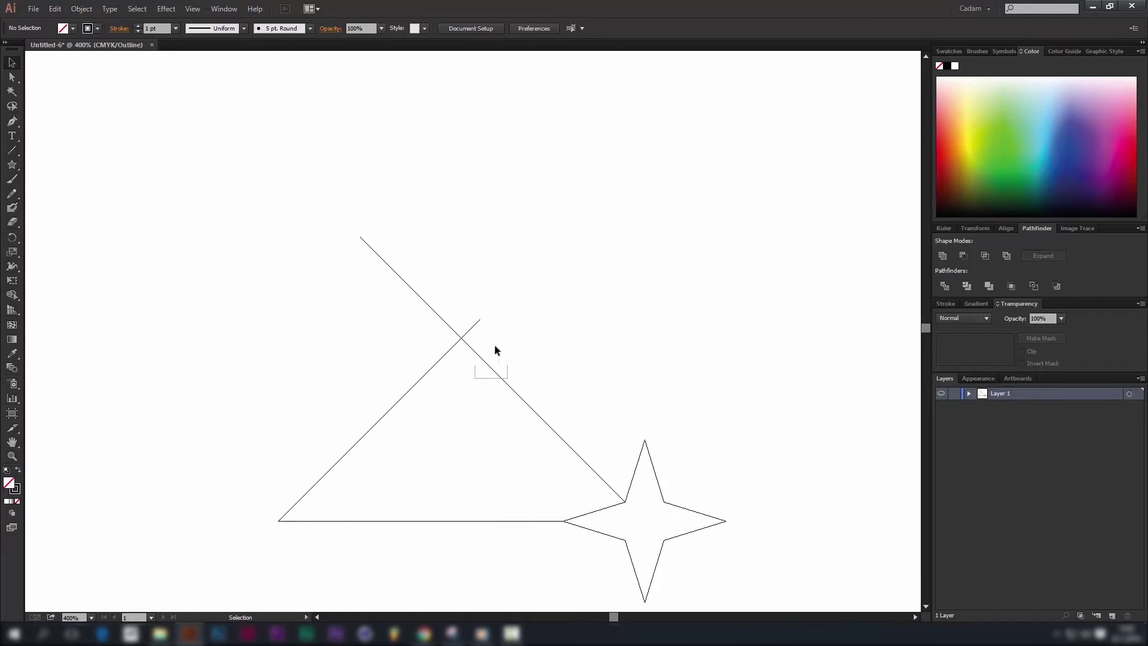
left_click_drag(386, 325, 471, 311)
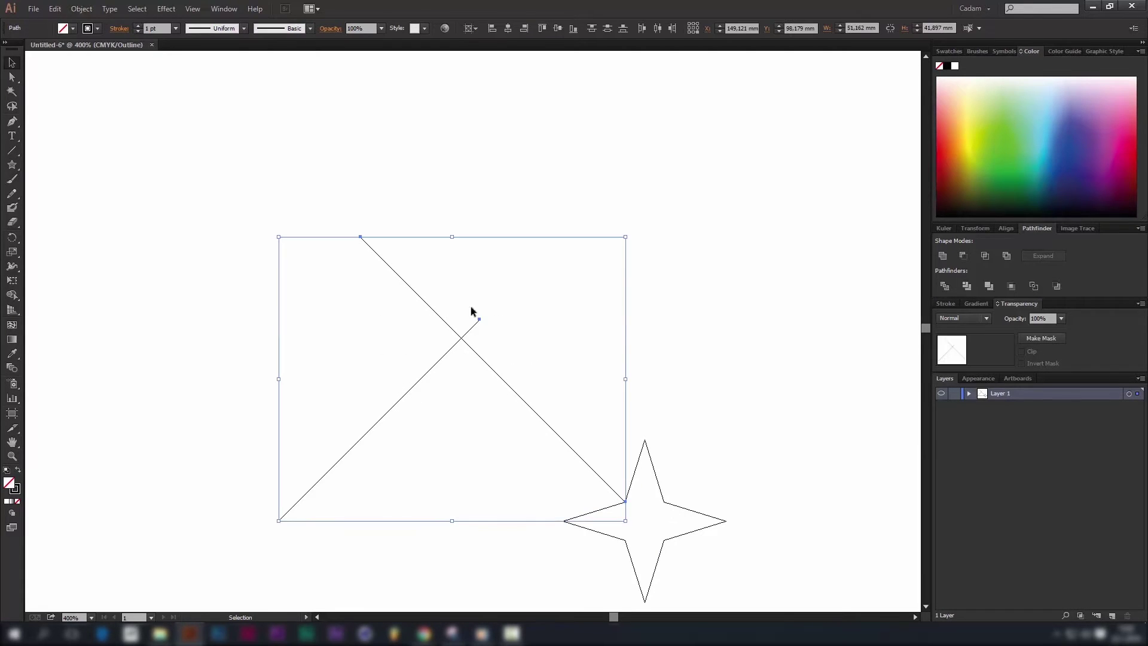
left_click(687, 299)
key("a")
left_click_drag(525, 330, 453, 288)
key("Delete")
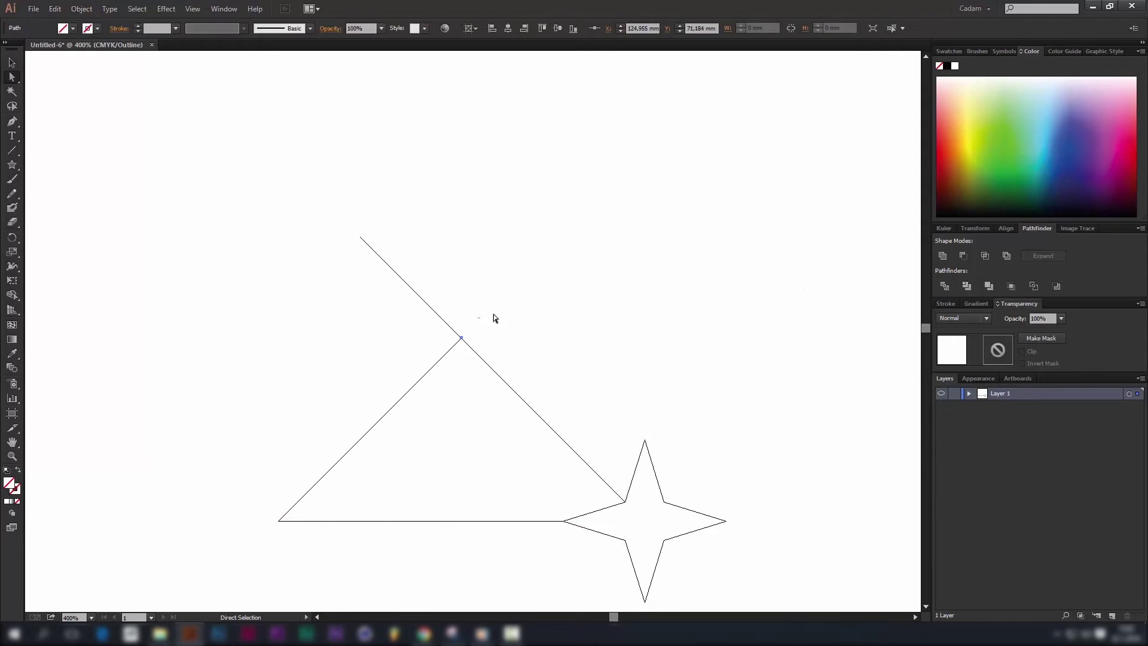
left_click(422, 303)
key("Delete")
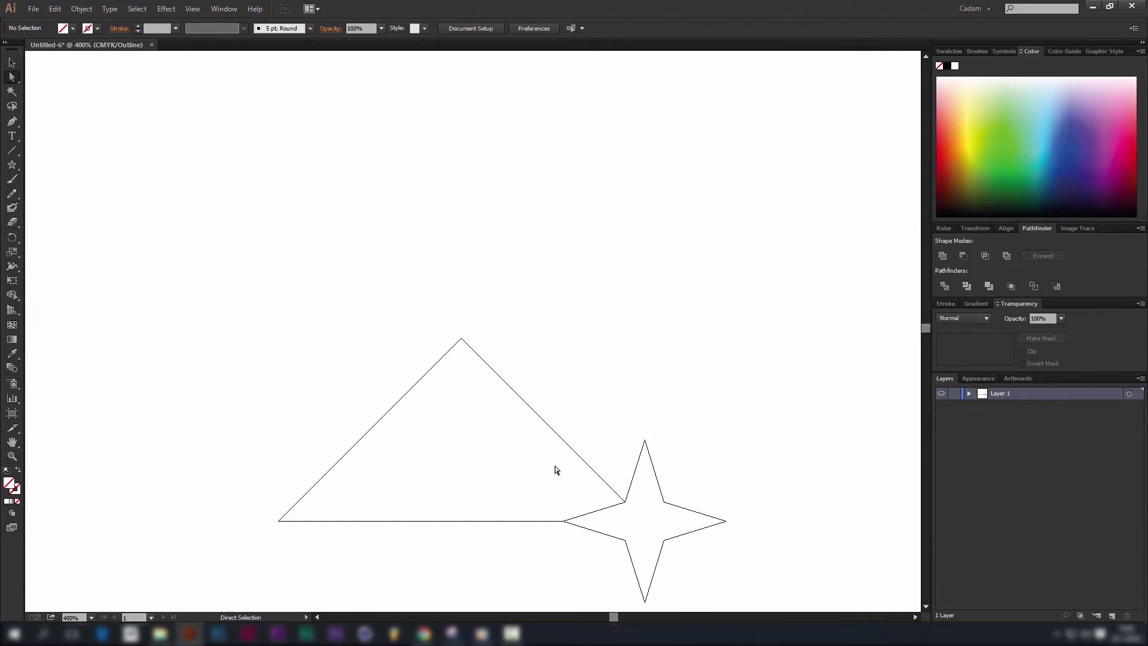
Step: Select the triangle together with the short line near the star
key("v")
left_click(601, 509)
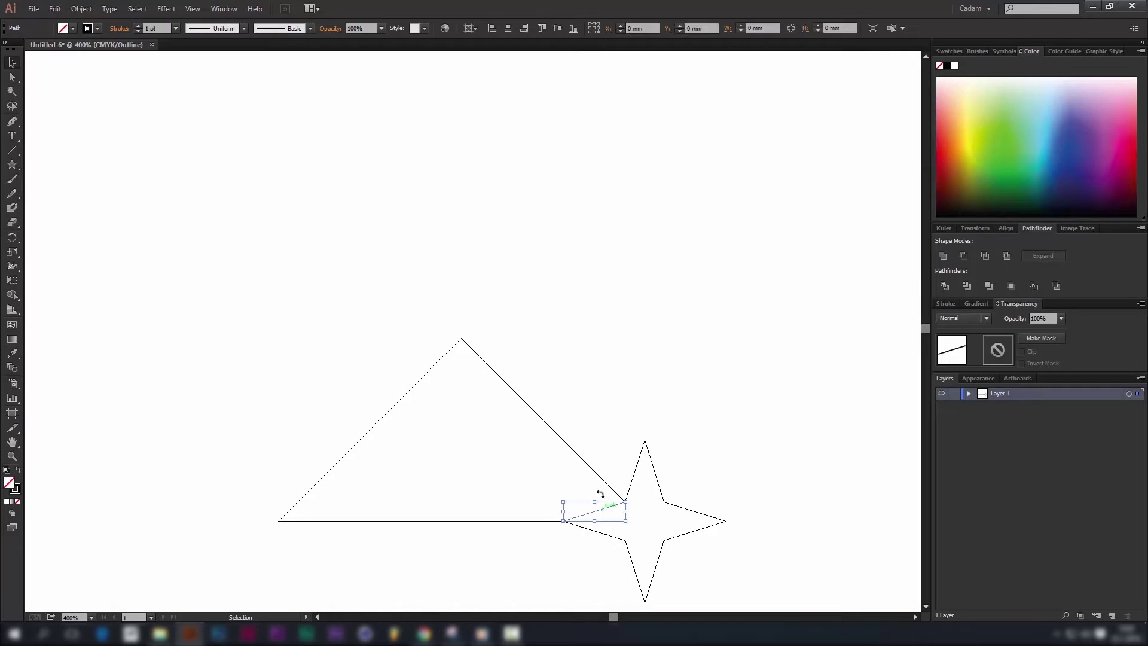
left_click_drag(543, 349, 254, 546)
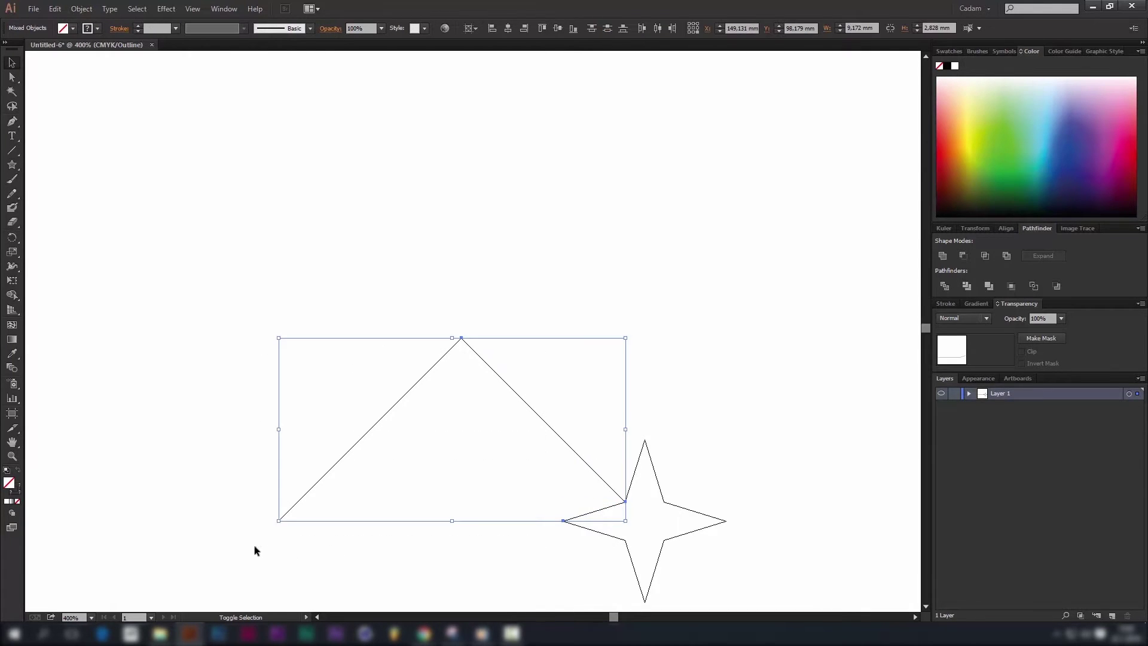
left_click(81, 8)
Step: Expand the selected strokes, then undo the expansion
left_click(120, 133)
left_click(544, 384)
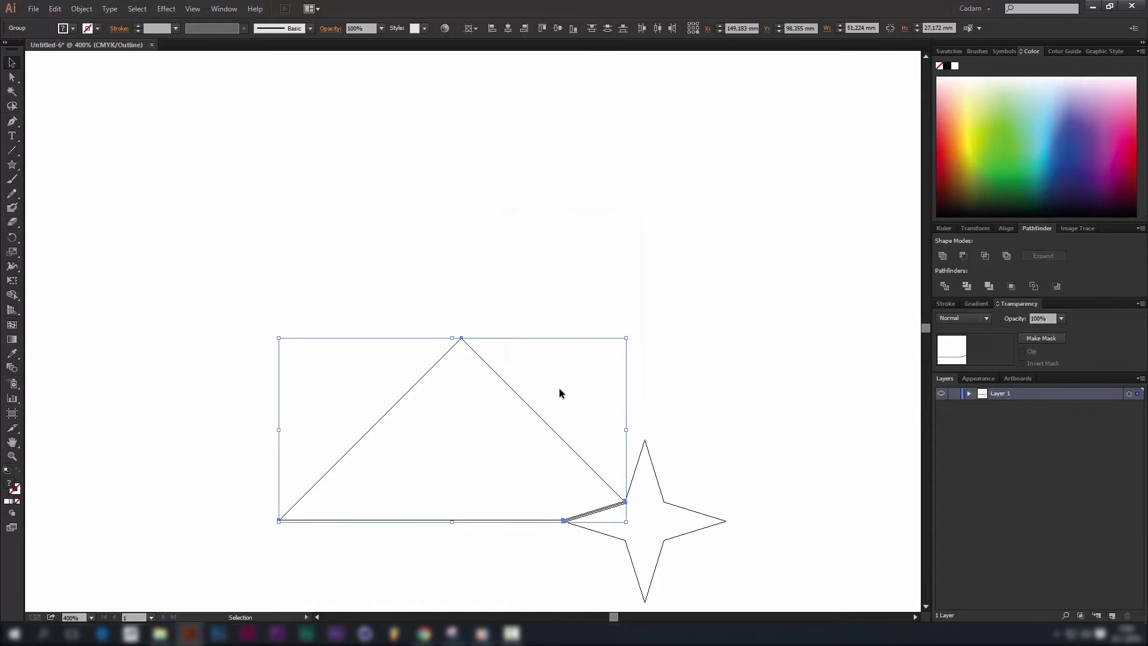
left_click(695, 364)
scroll(574, 519, "up", 2)
scroll(589, 518, "up", 1)
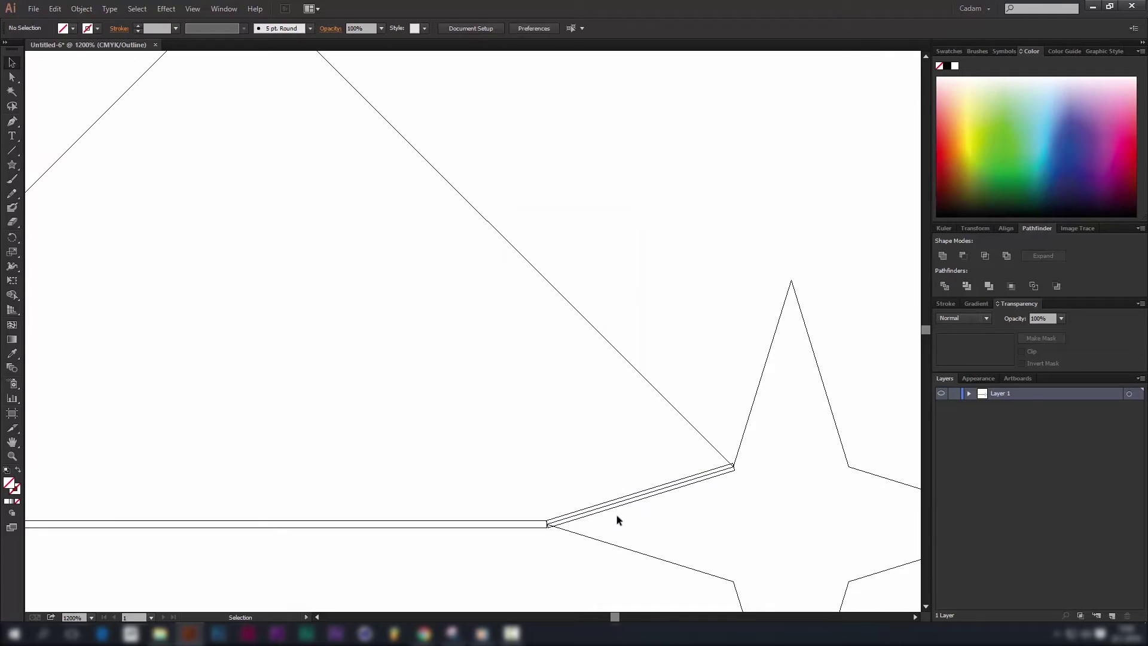
key("ctrl+z")
key("ctrl+z")
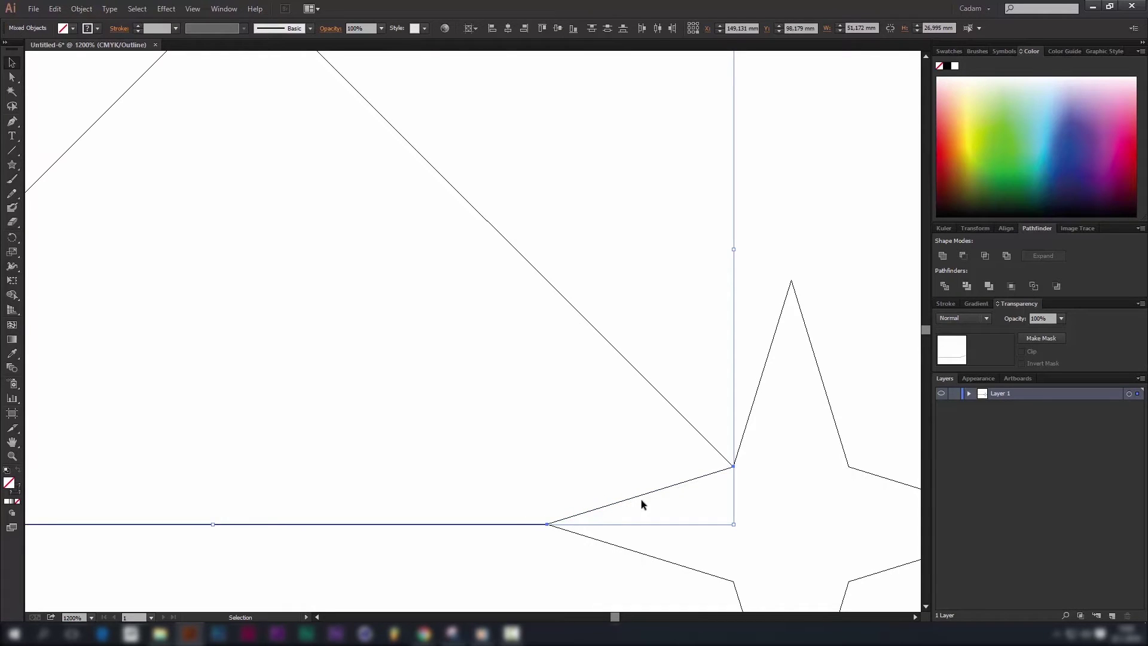
Step: In Preview mode, set the star's stroke to None
left_click(443, 561)
key("ctrl+y")
scroll(526, 517, "down", 3)
scroll(508, 454, "down", 1)
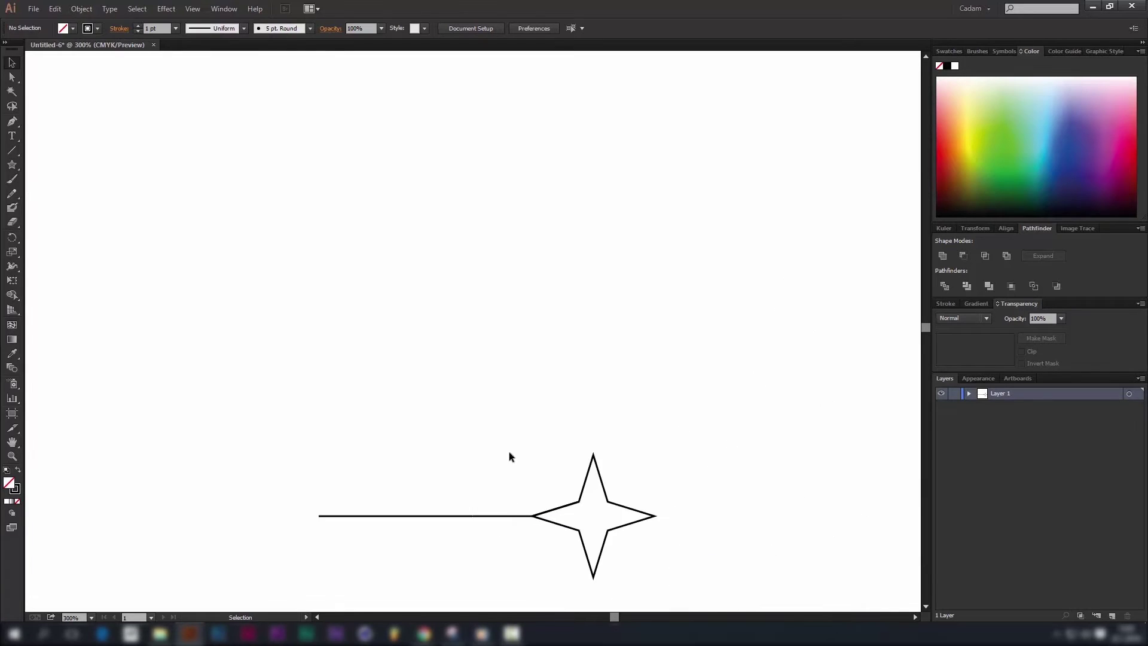
left_click(559, 526)
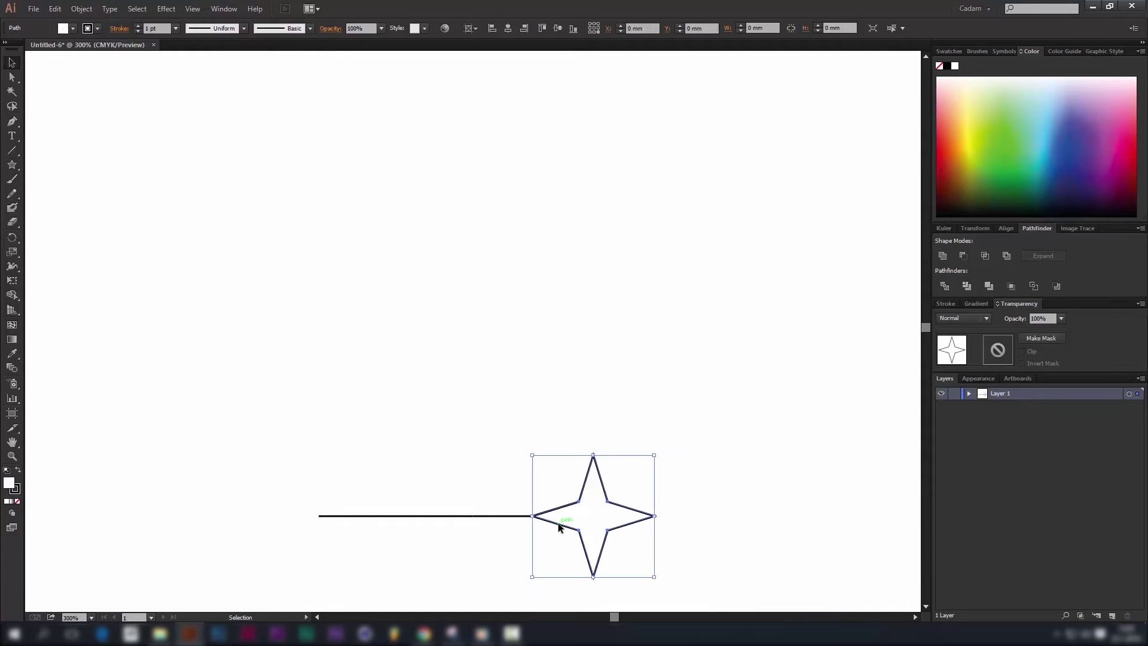
left_click(19, 487)
left_click(18, 502)
left_click(403, 542)
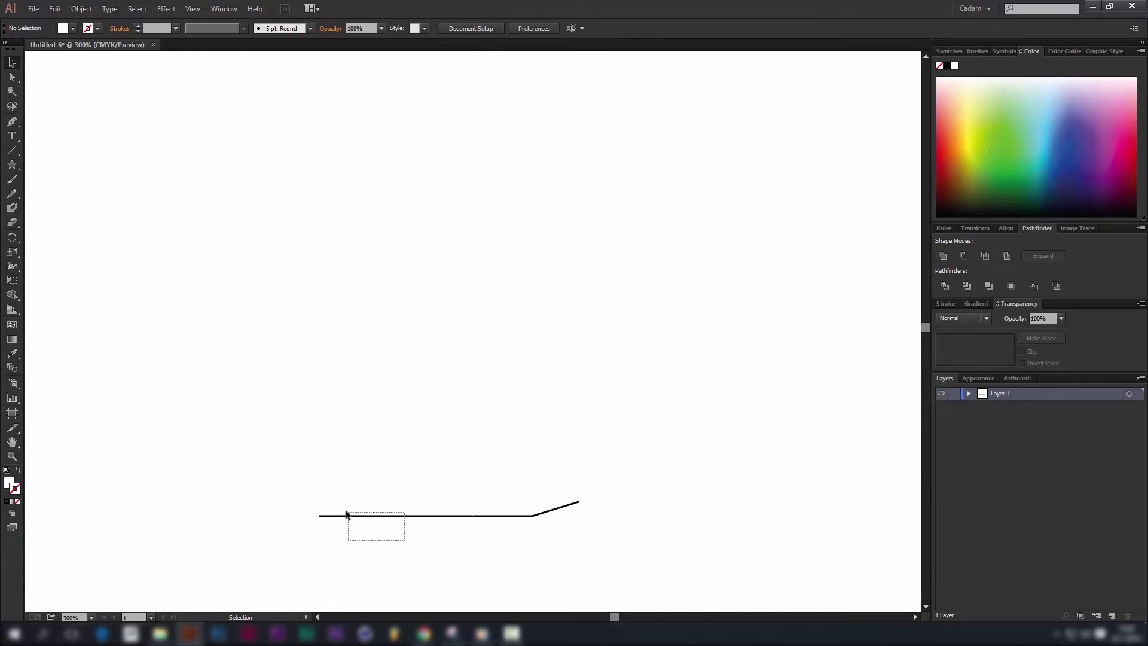
Step: Set the short diagonal and horizontal base line strokes to None and return to Outline view
left_click_drag(346, 514, 347, 515)
left_click(555, 509, "shift")
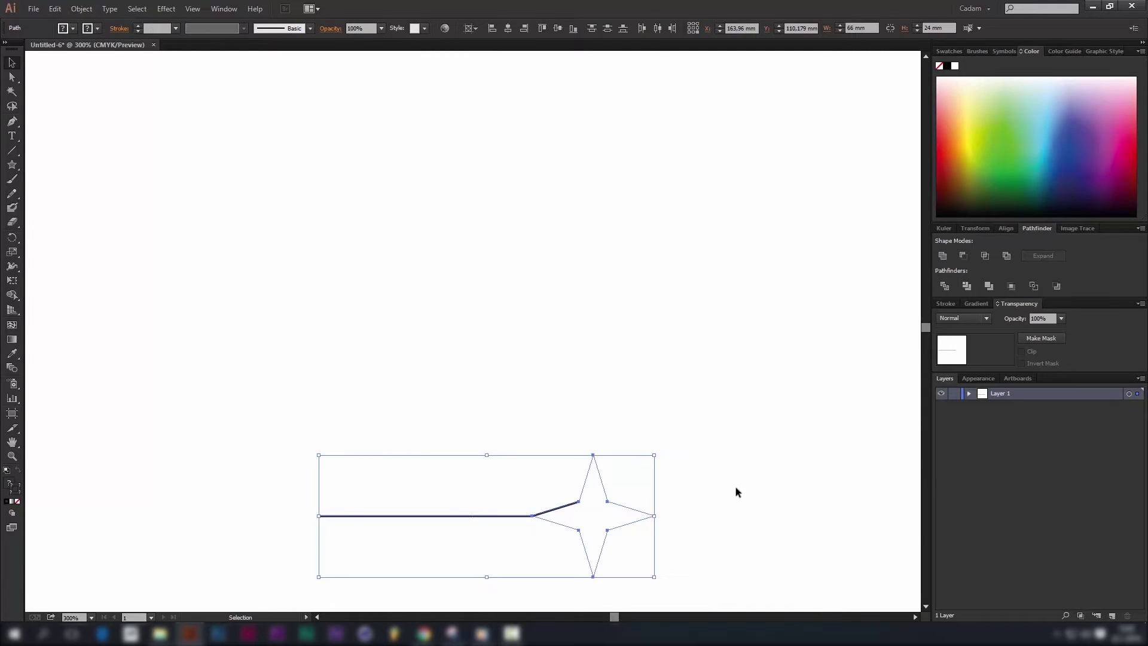
left_click(595, 506)
left_click(553, 509)
left_click(479, 515, "shift")
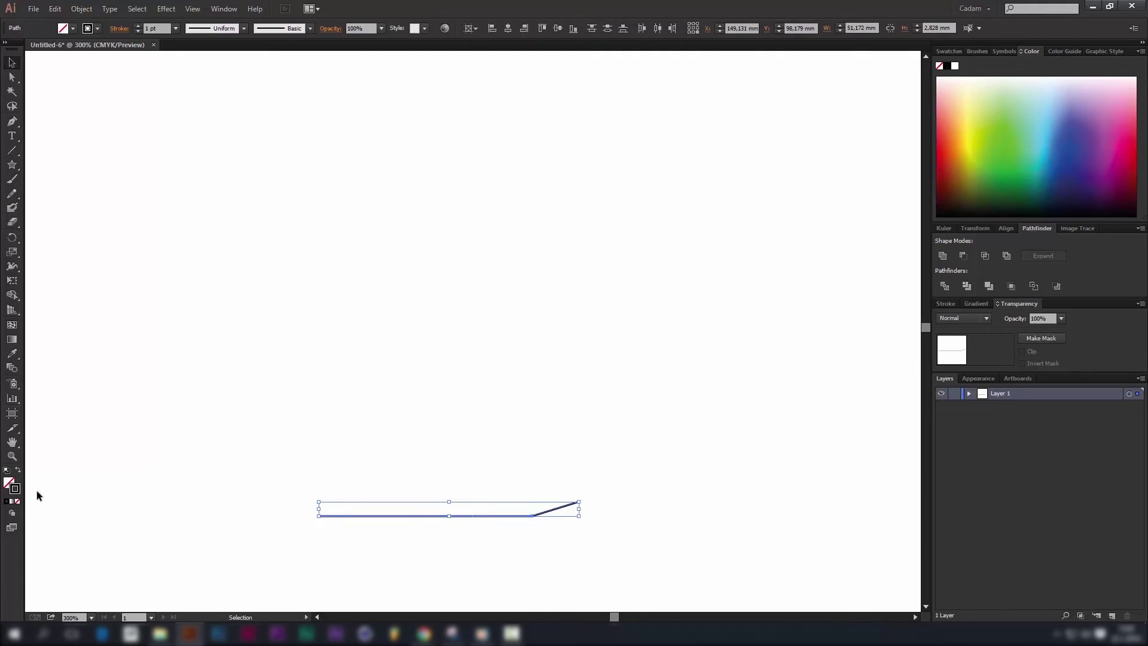
left_click(19, 502)
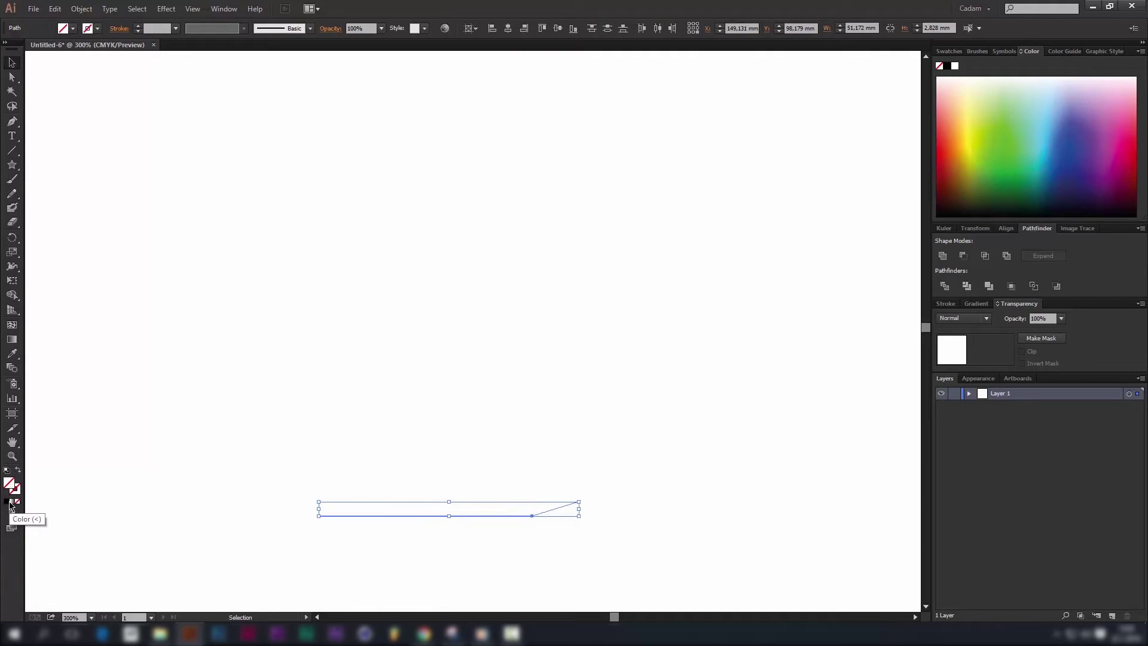
left_click(201, 510)
key("ctrl+y")
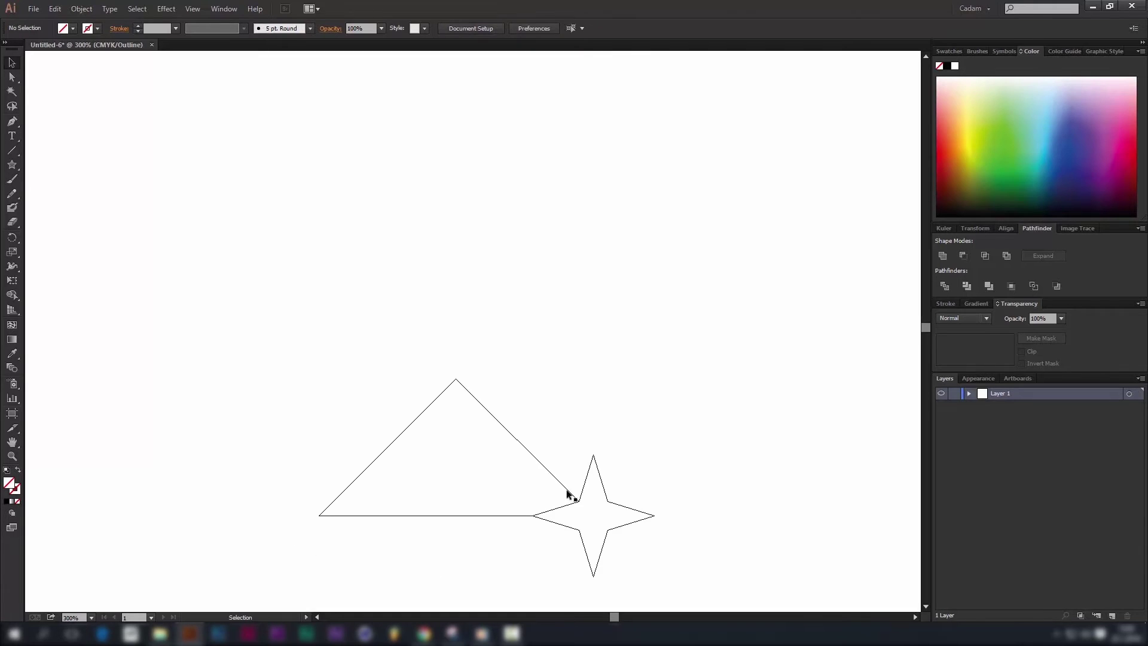
Step: Select the triangle together with the short segment and choose an Object menu command
left_click(563, 507)
left_click(553, 476, "shift")
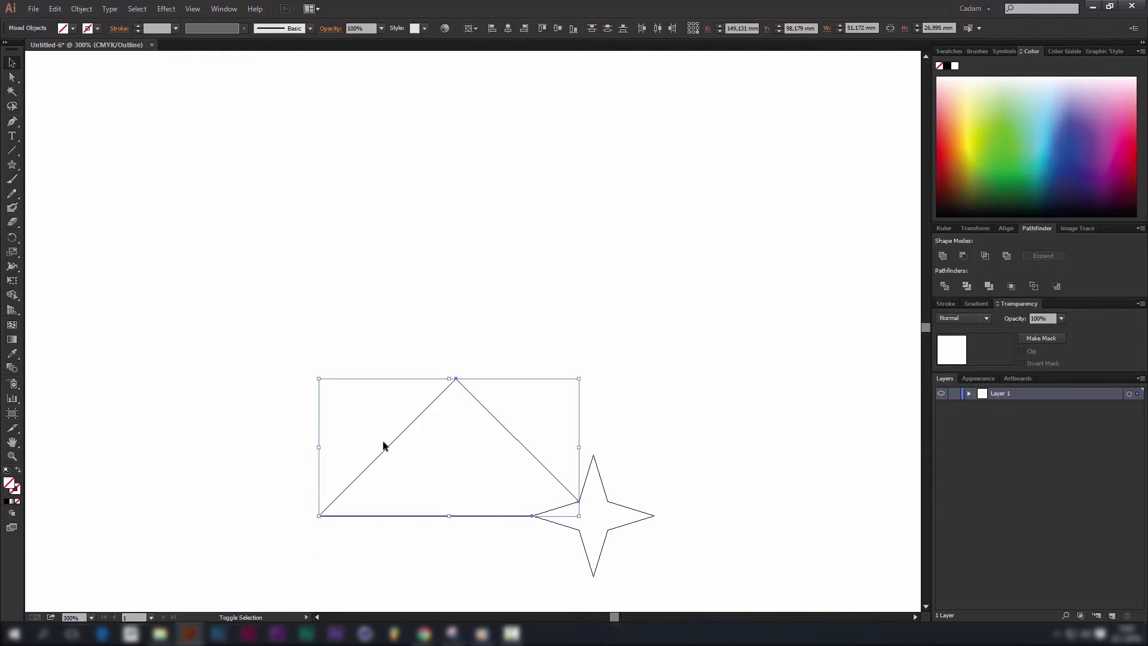
left_click(386, 449, "shift")
left_click(442, 520)
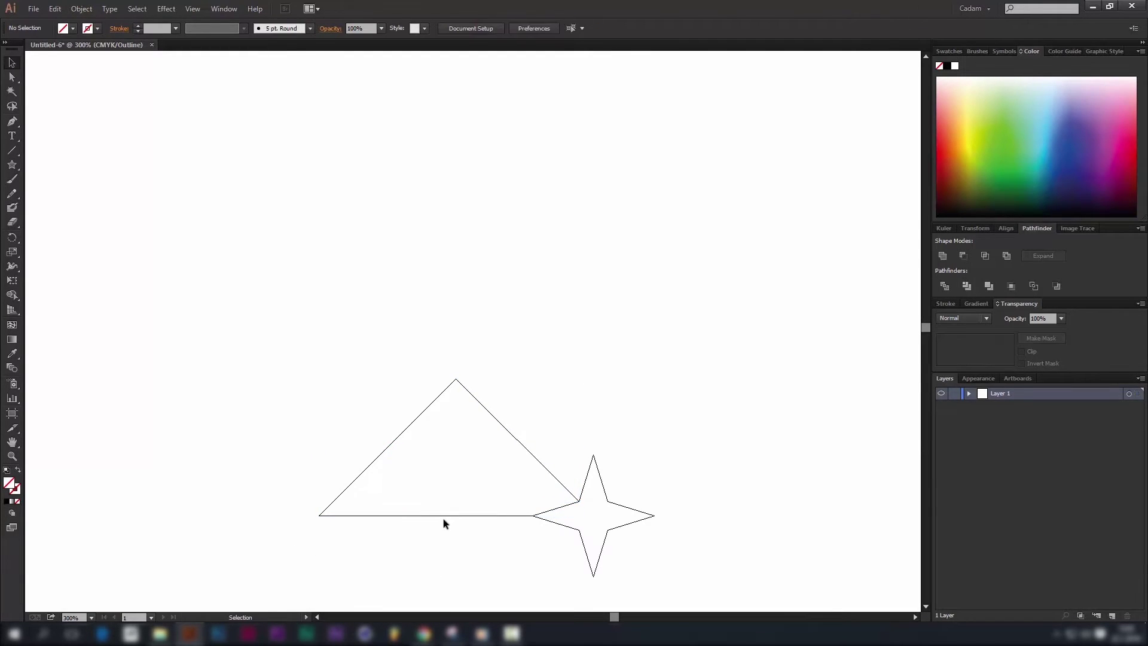
left_click(564, 504)
left_click_drag(482, 529, 309, 300)
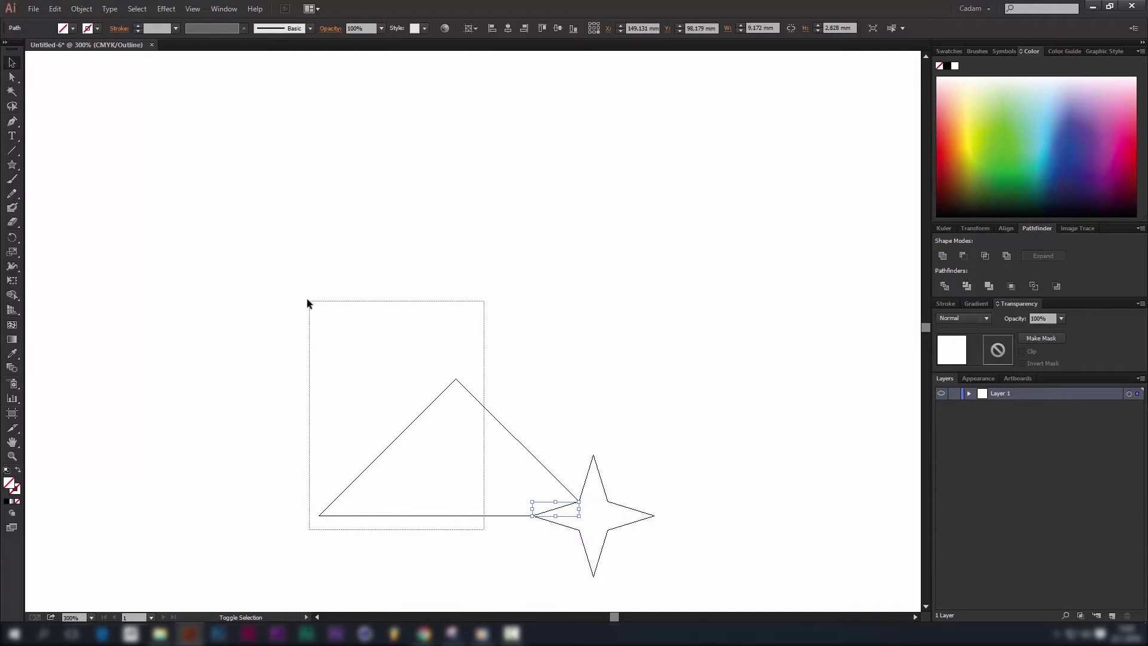
left_click(81, 8)
left_click(102, 133)
scroll(525, 524, "up", 4)
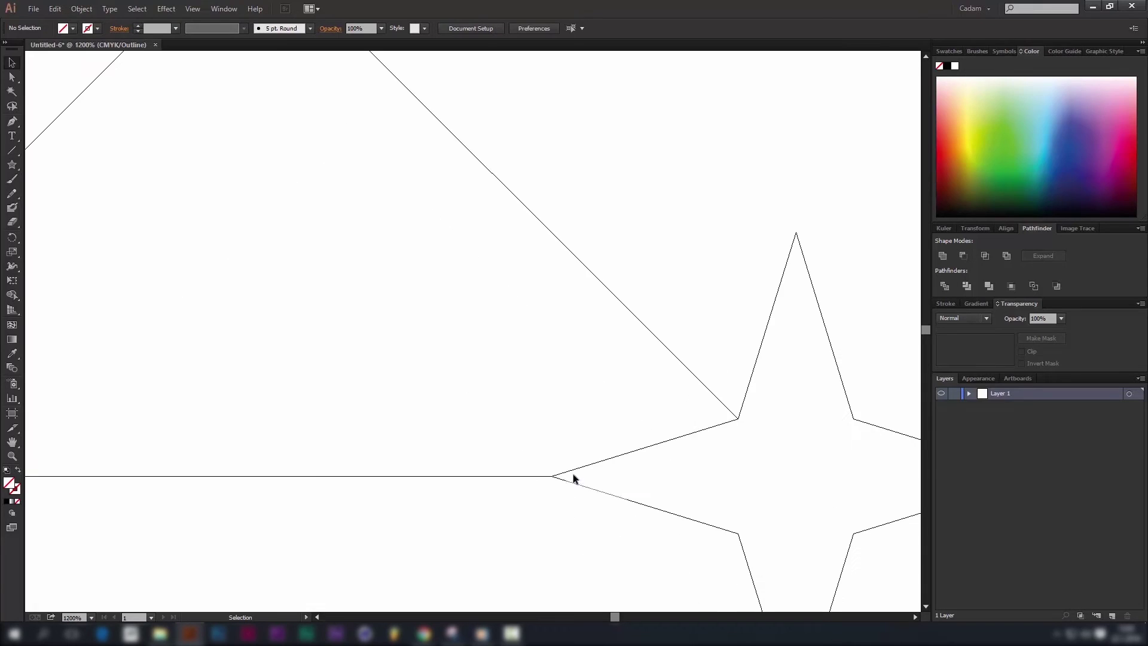
Step: Reselect just the bottom line and the triangle together
left_click(580, 469)
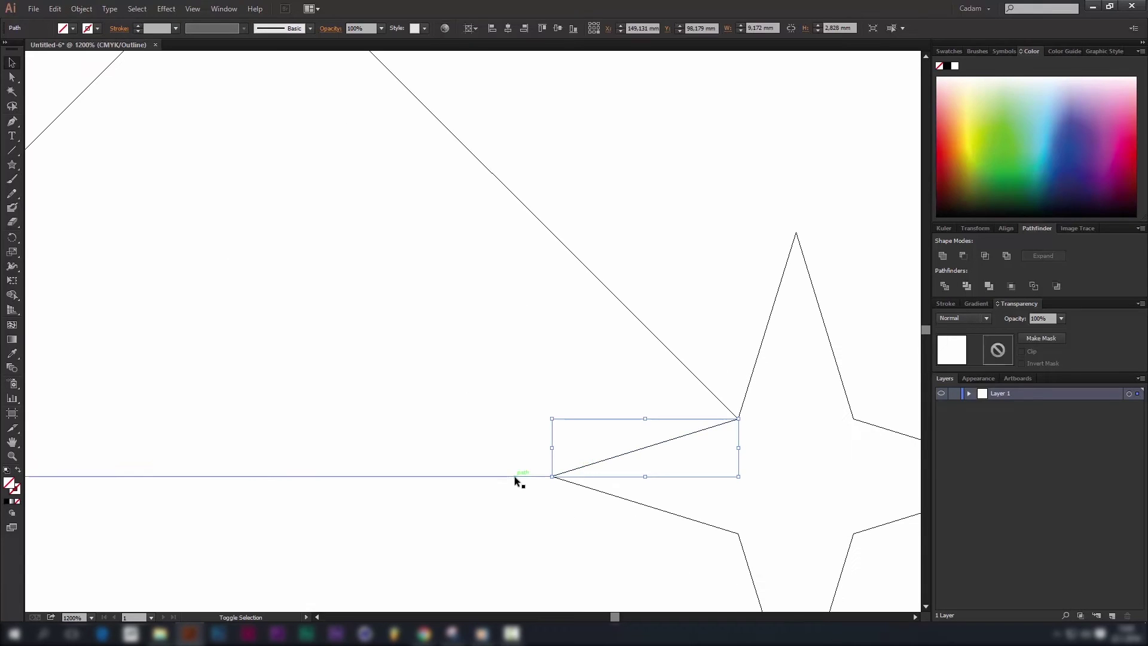
left_click(637, 316, "shift")
scroll(601, 324, "down", 4)
left_click(419, 314, "shift")
left_click(549, 265, "shift")
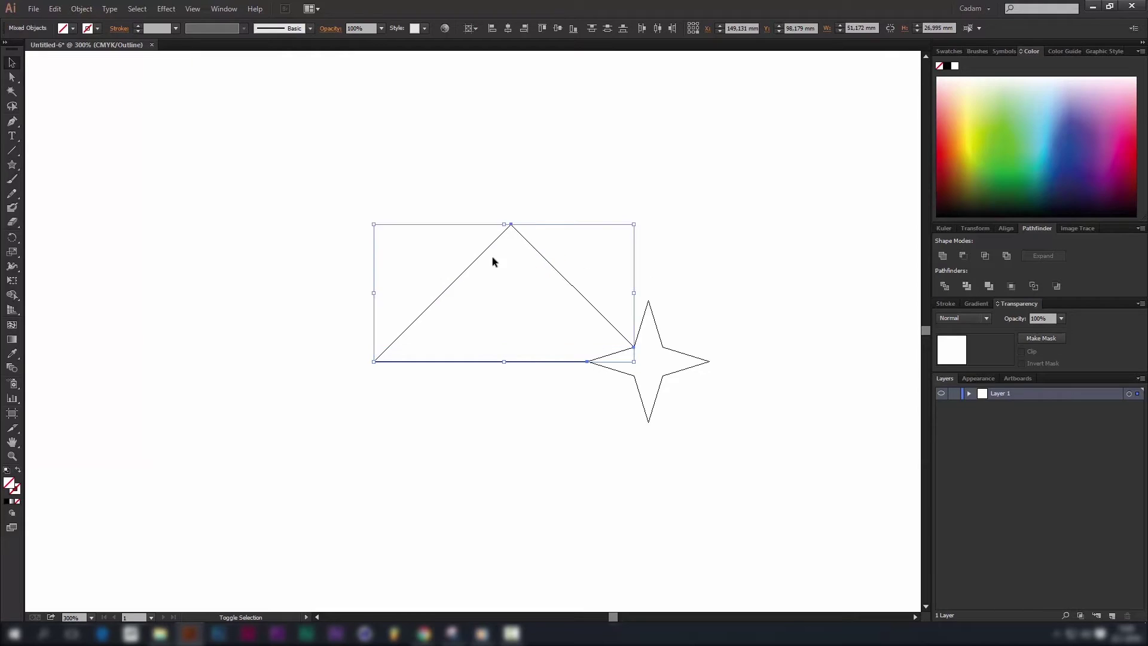
left_click(471, 263, "shift")
left_click(486, 247, "shift")
Step: Merge them with Pathfinder Outline and give the resulting group a black fill
left_click(1035, 287)
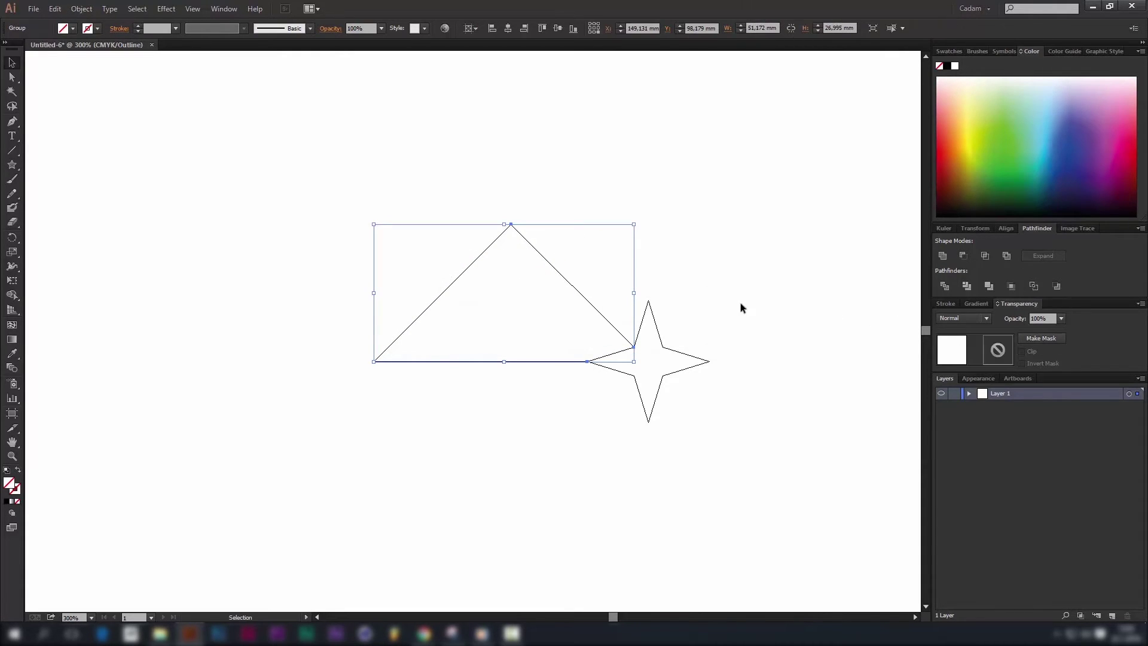
left_click(731, 247)
left_click(578, 288)
left_click(9, 502)
left_click(242, 353)
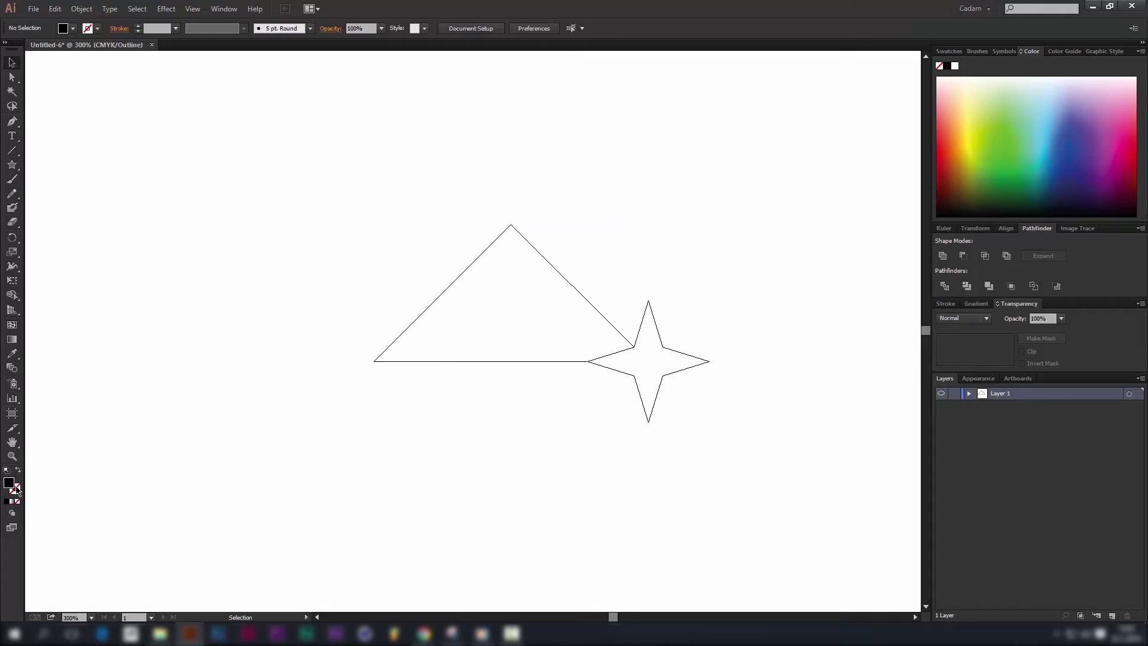
Step: Fill the triangle group with light cyan from the Color panel and preview the result
left_click(970, 137)
left_click(563, 275)
left_click(1040, 124)
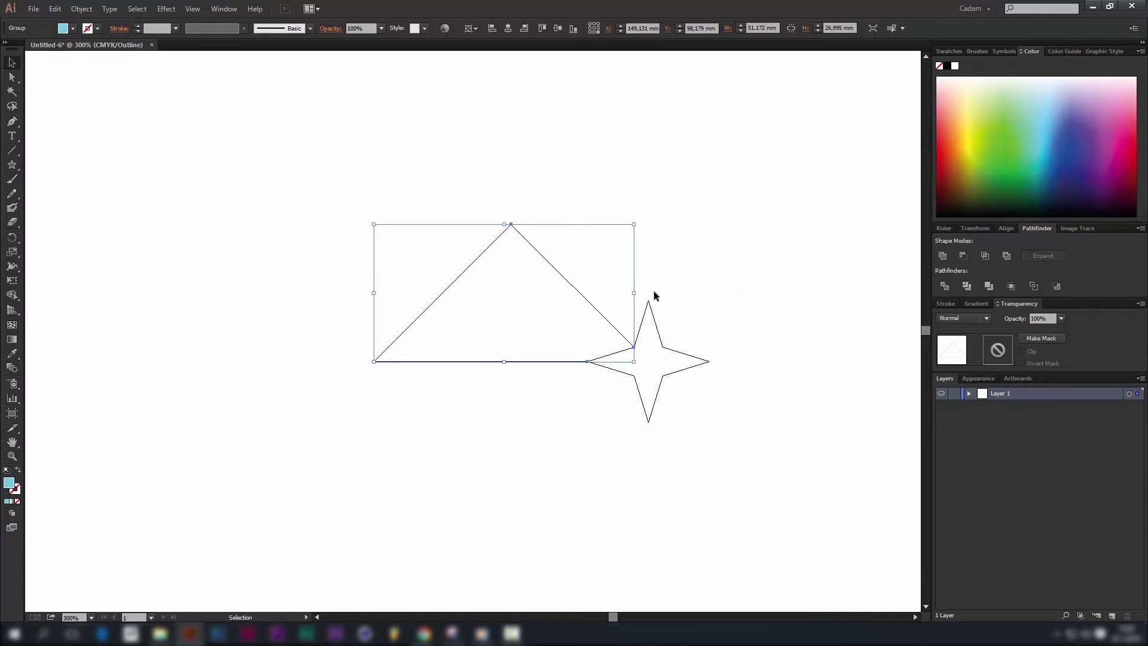
left_click(590, 293)
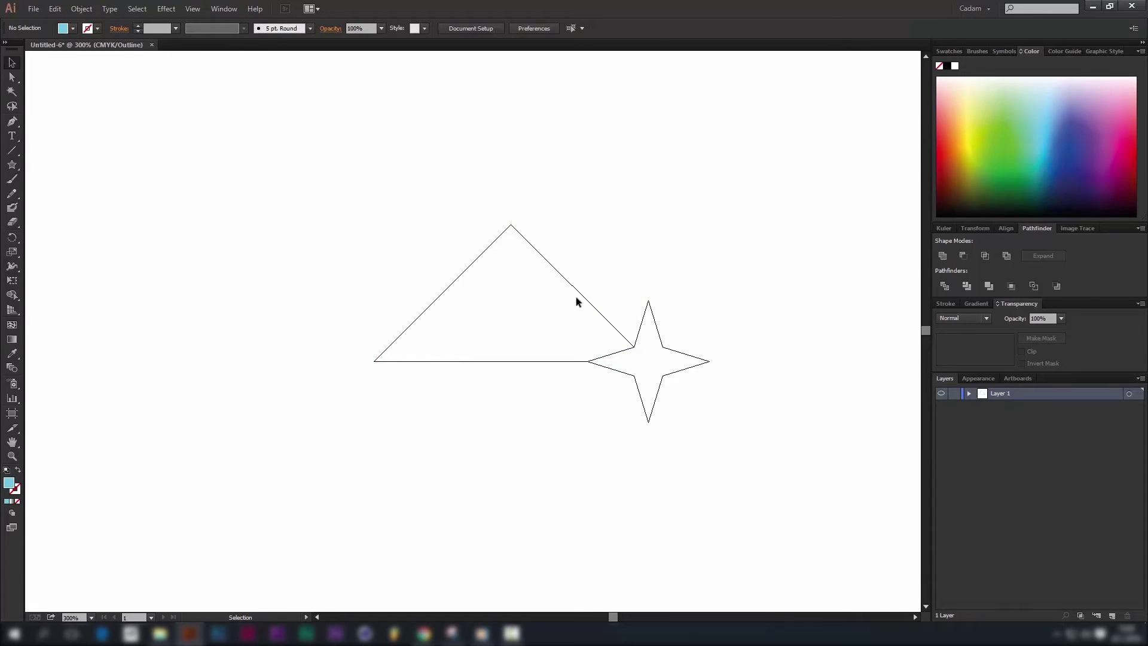
left_click(575, 297)
key("ctrl+y")
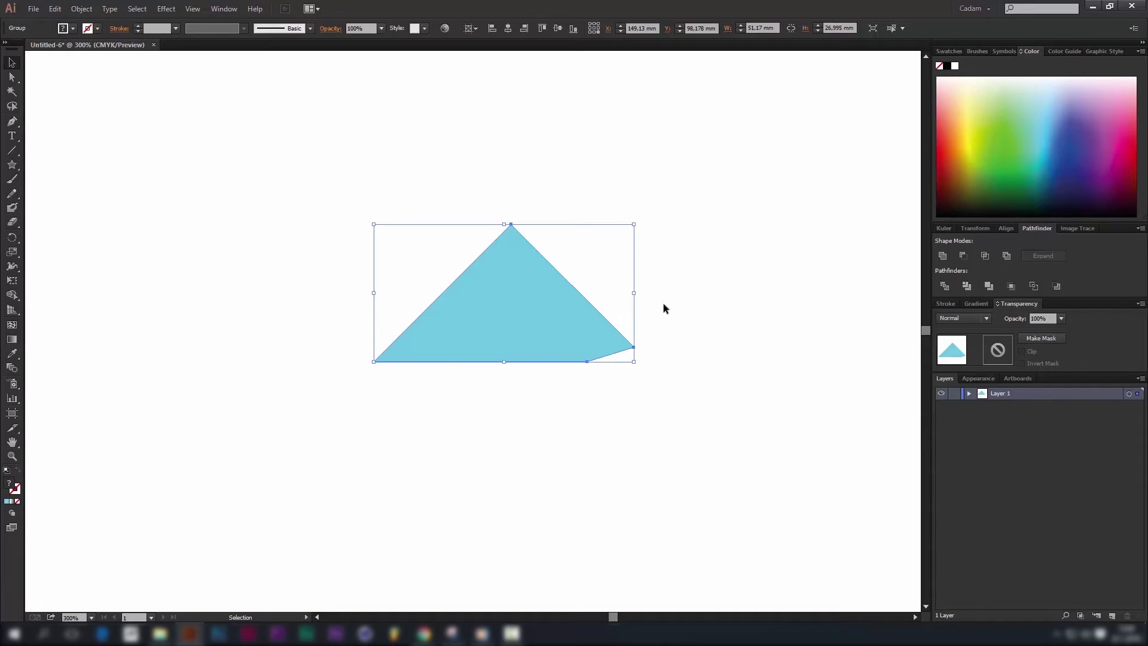
left_click(681, 270)
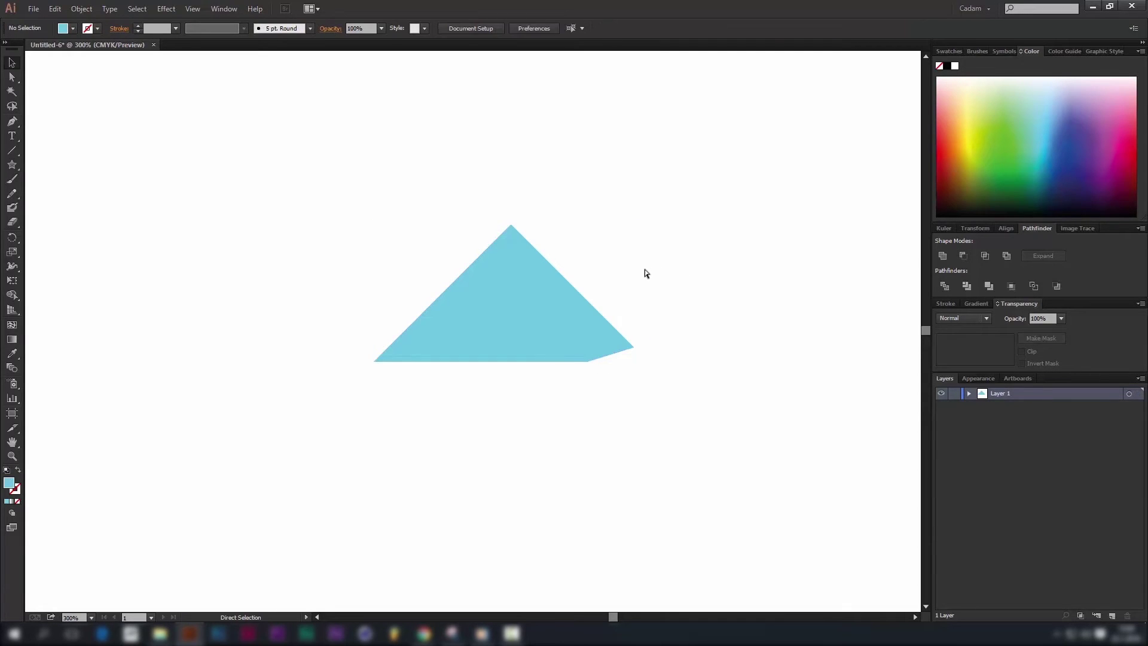
key("ctrl+y")
Step: Draw a closed Pen path from the star's top point to the triangle apex and inner corner
key("p")
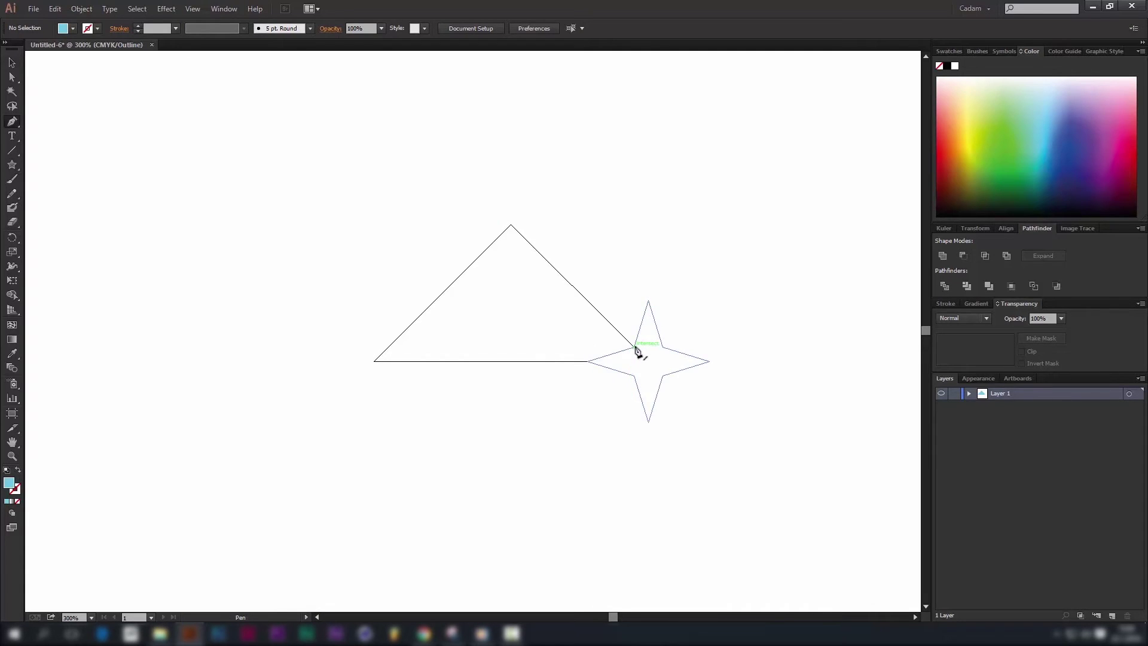
left_click(649, 303)
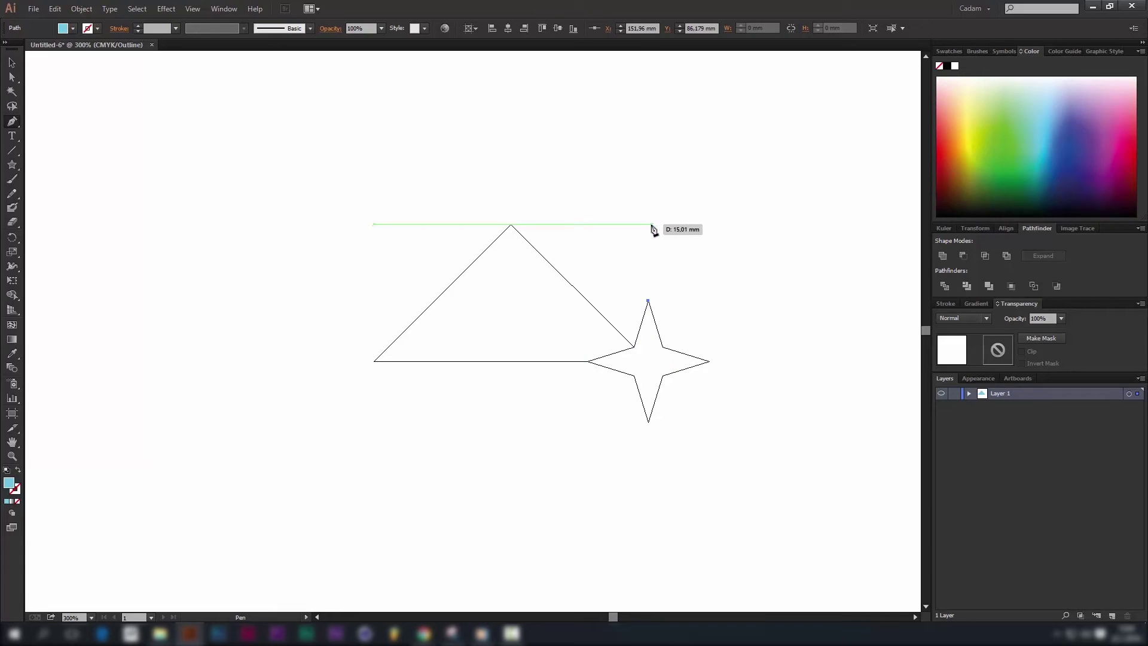
left_click(648, 225)
left_click(511, 225)
left_click(511, 226)
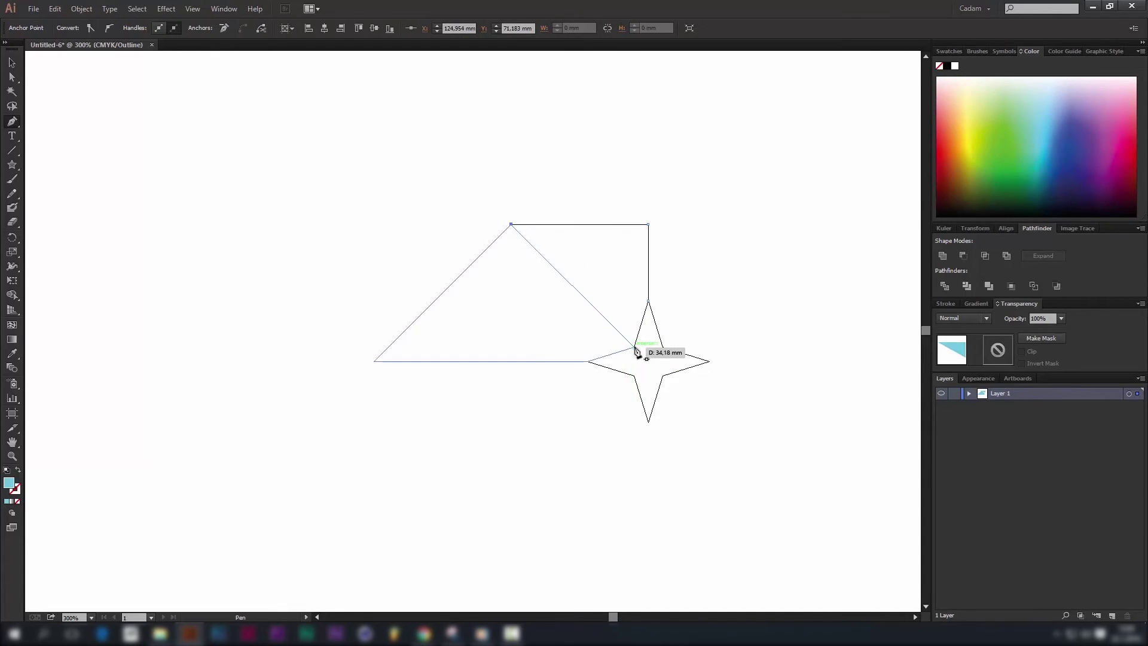
scroll(636, 351, "up", 3)
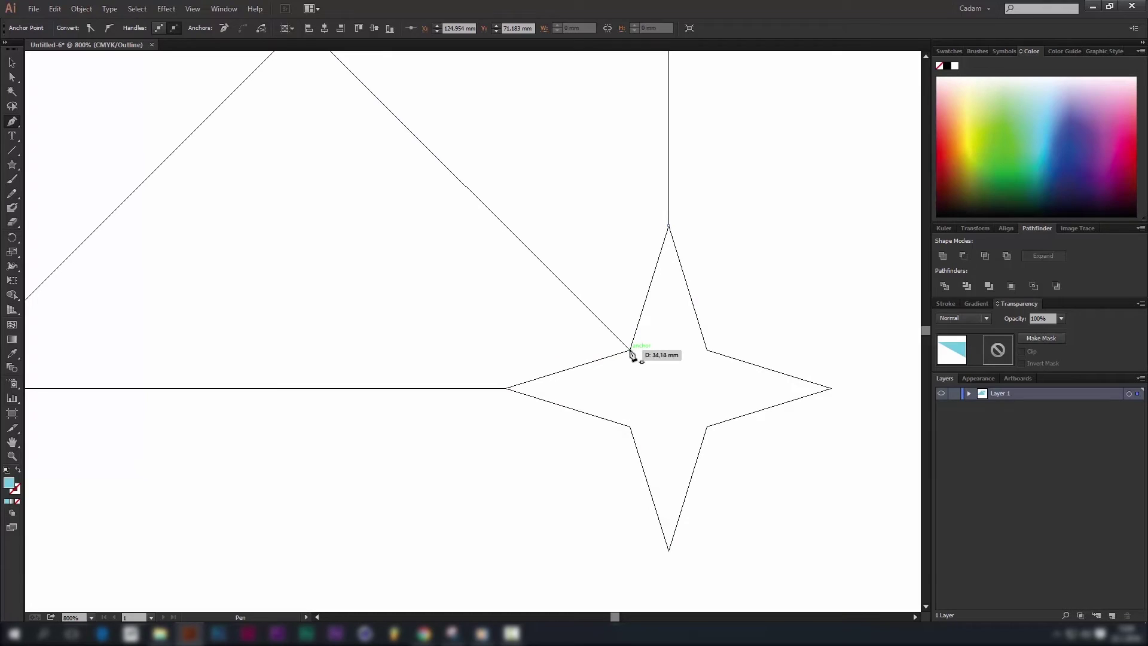
left_click(631, 352)
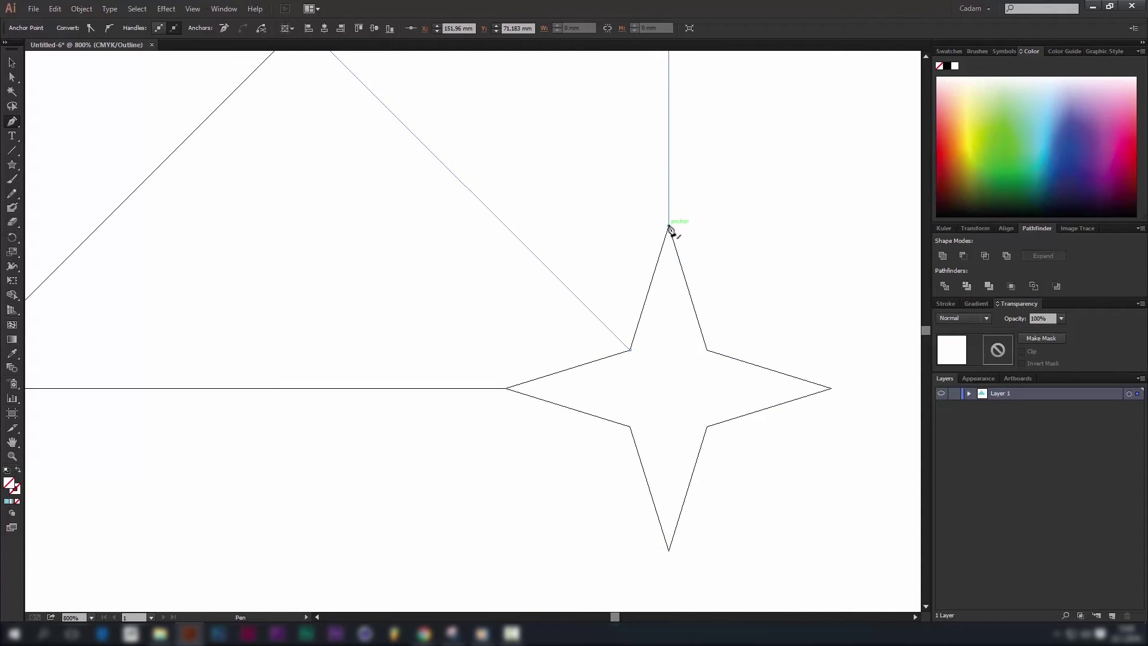
scroll(670, 229, "up", 1)
scroll(670, 229, "up", 5)
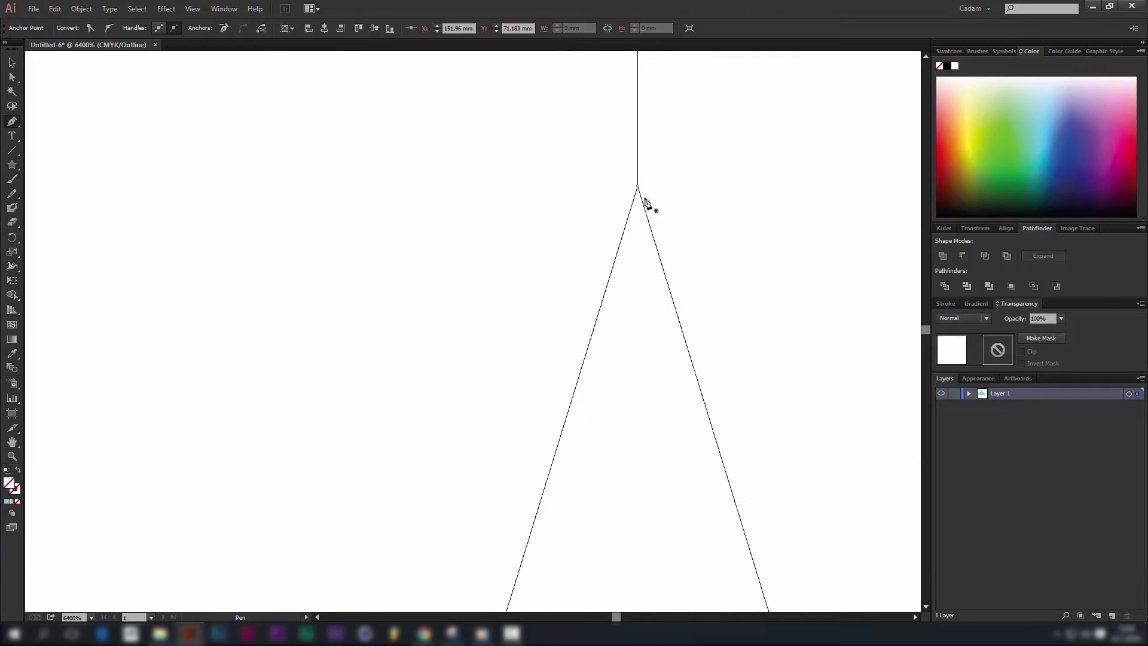
left_click(637, 188)
scroll(645, 227, "down", 8)
key("v")
Step: Select the new fold path and fill it darker teal, checking it in Preview
key("a")
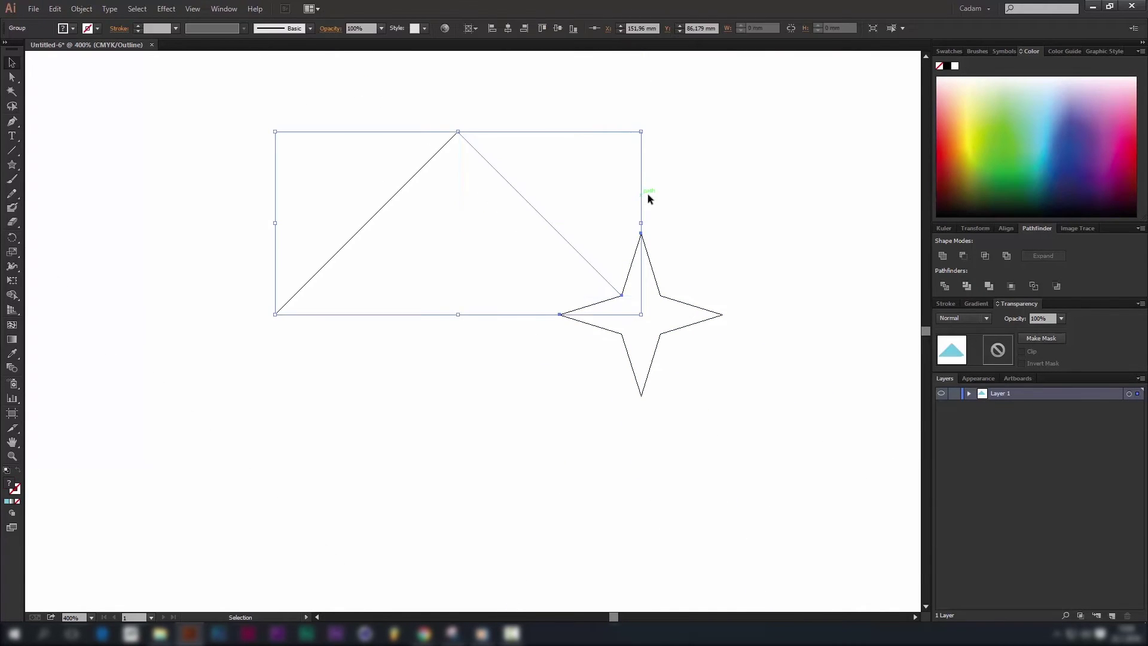
left_click(653, 185)
left_click(639, 180)
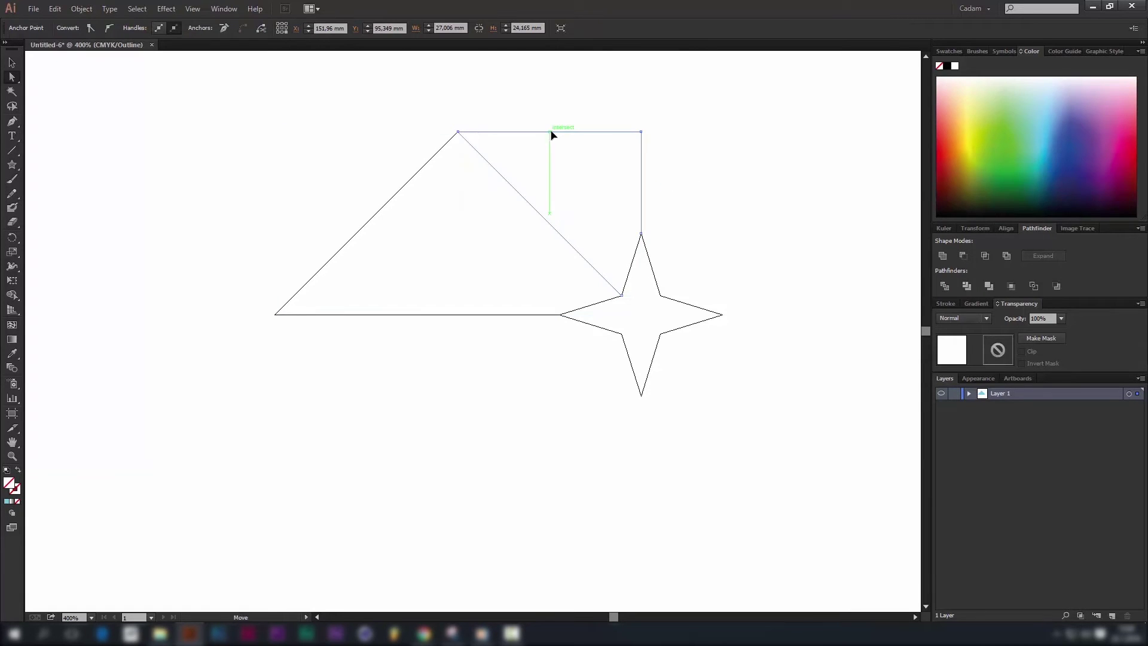
left_click_drag(12, 80, 41, 91)
left_click(531, 132)
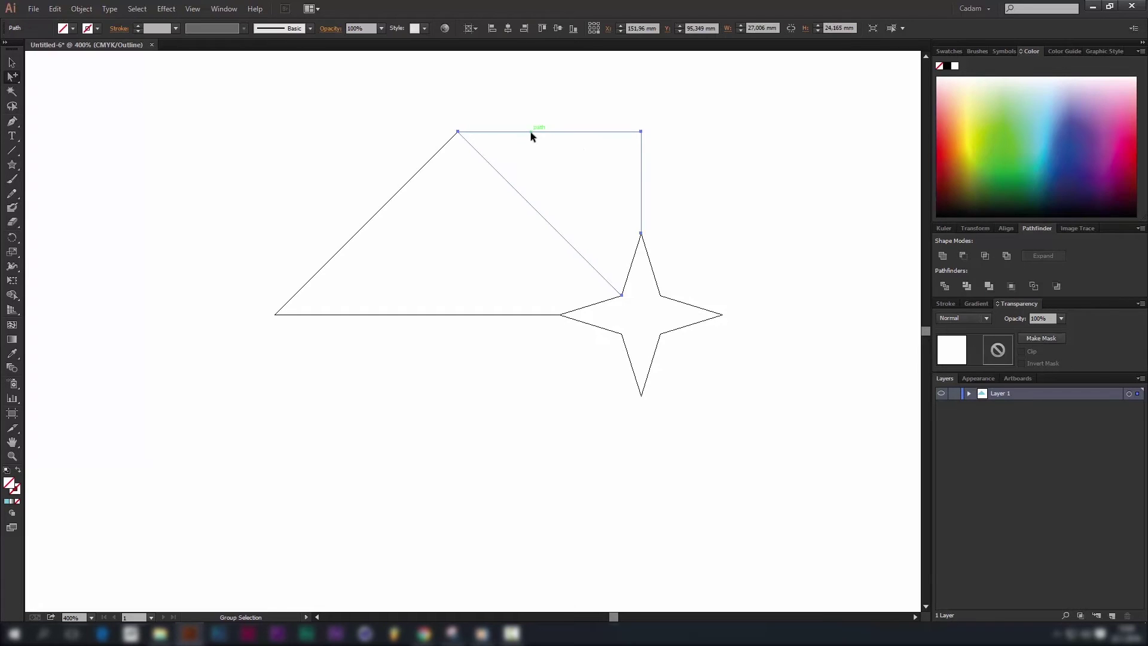
scroll(537, 170, "down", 3)
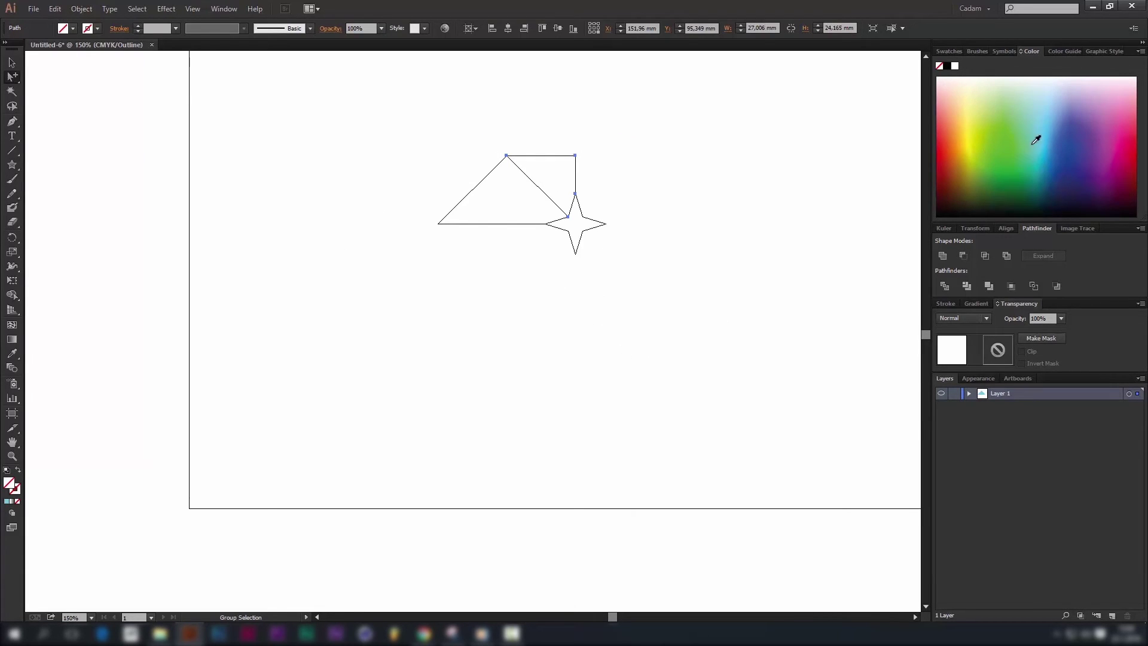
left_click_drag(1039, 152, 1023, 156)
key("ctrl+y")
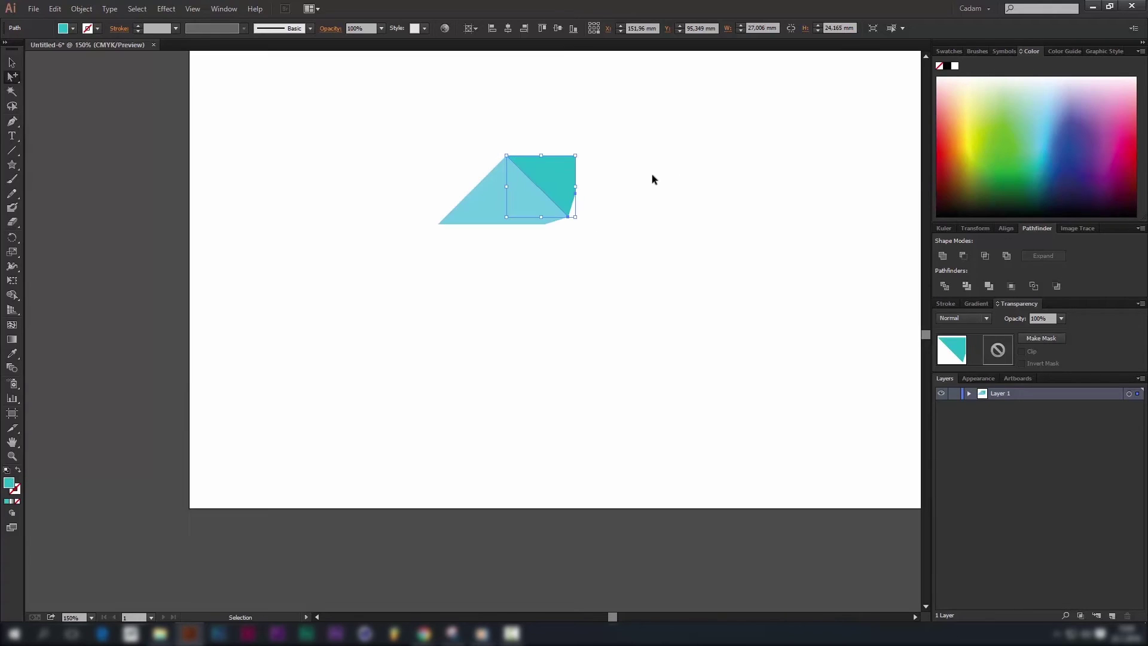
left_click(626, 181)
scroll(564, 181, "up", 4)
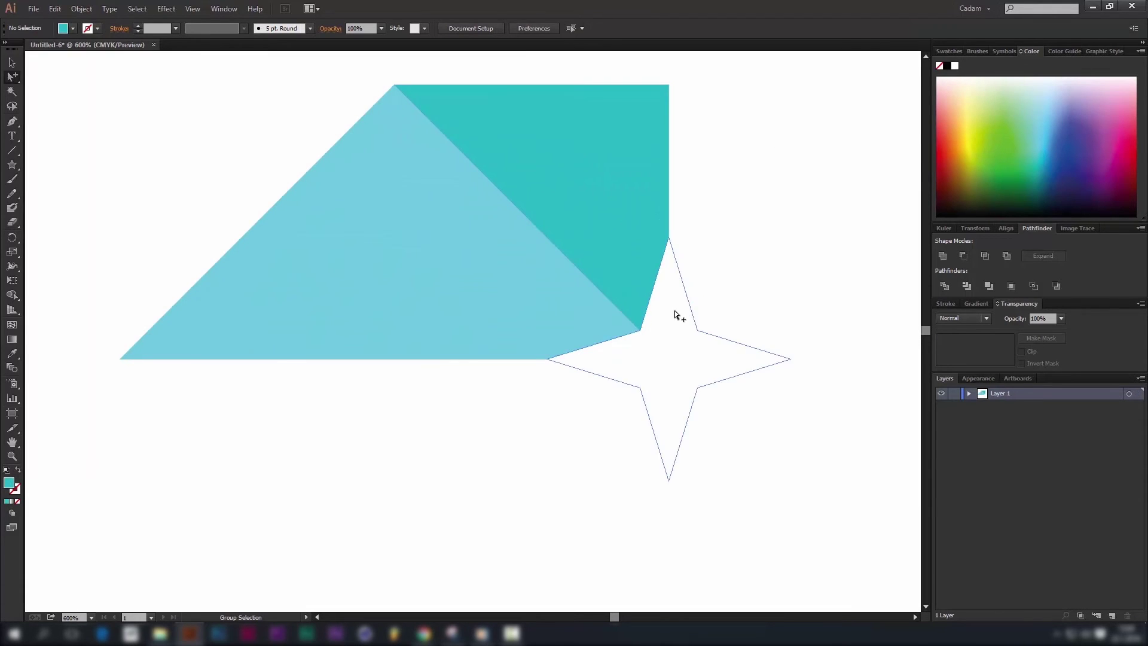
key("ctrl+y")
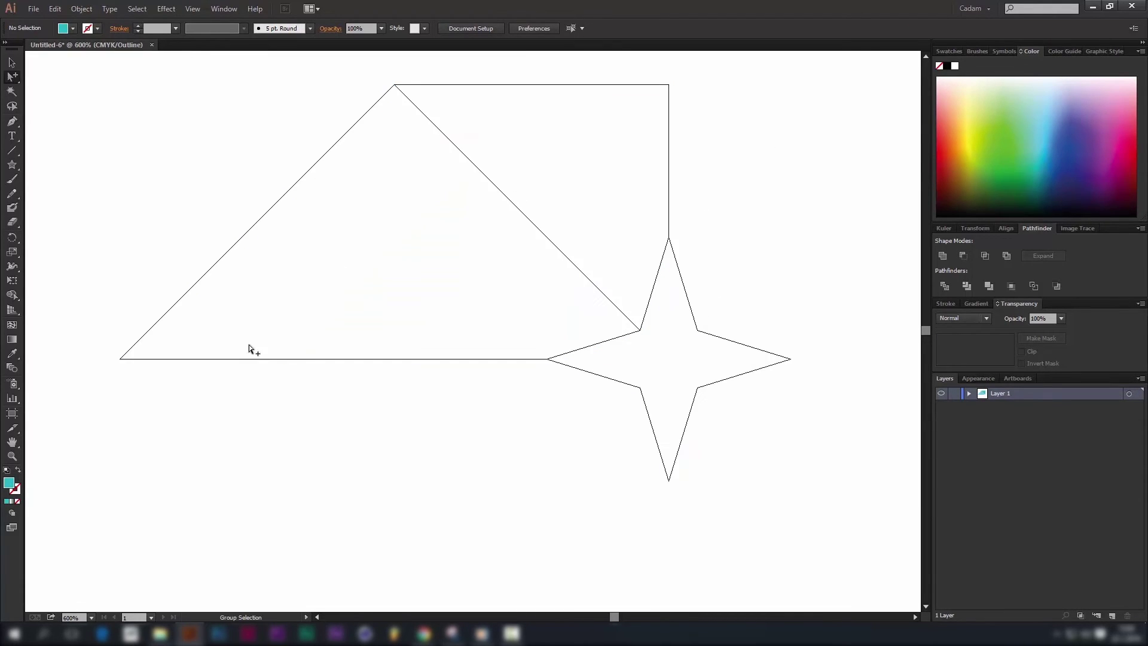
Step: Create a 2 mm circle and tuck it into the triangle's bottom-left corner
left_click_drag(12, 164, 60, 185)
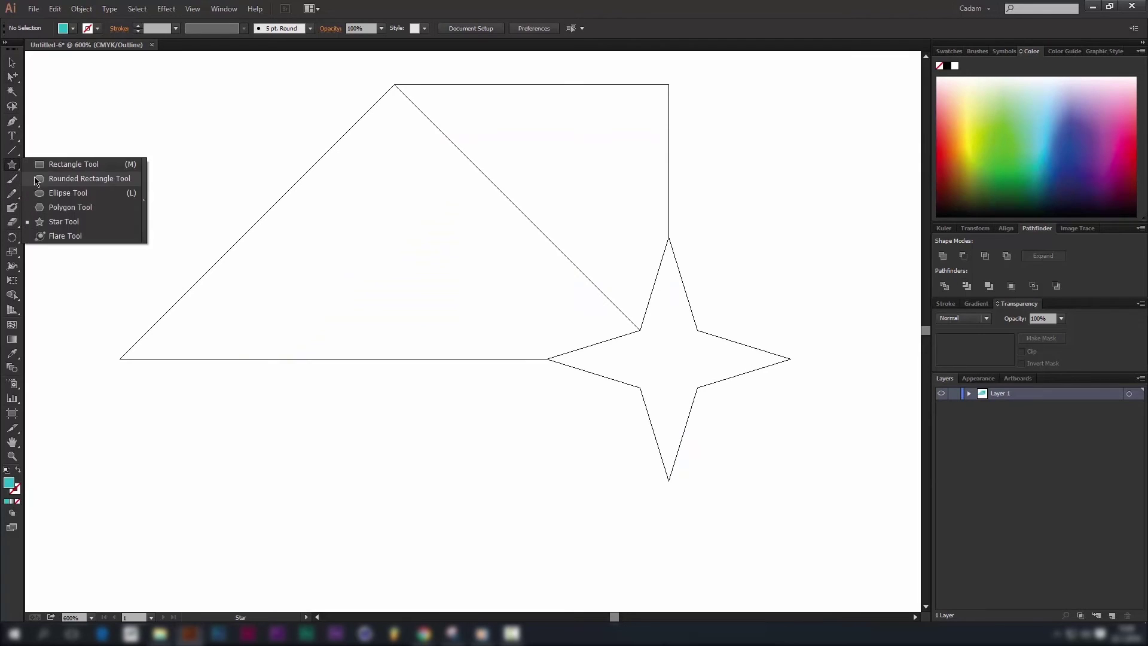
left_click(261, 280)
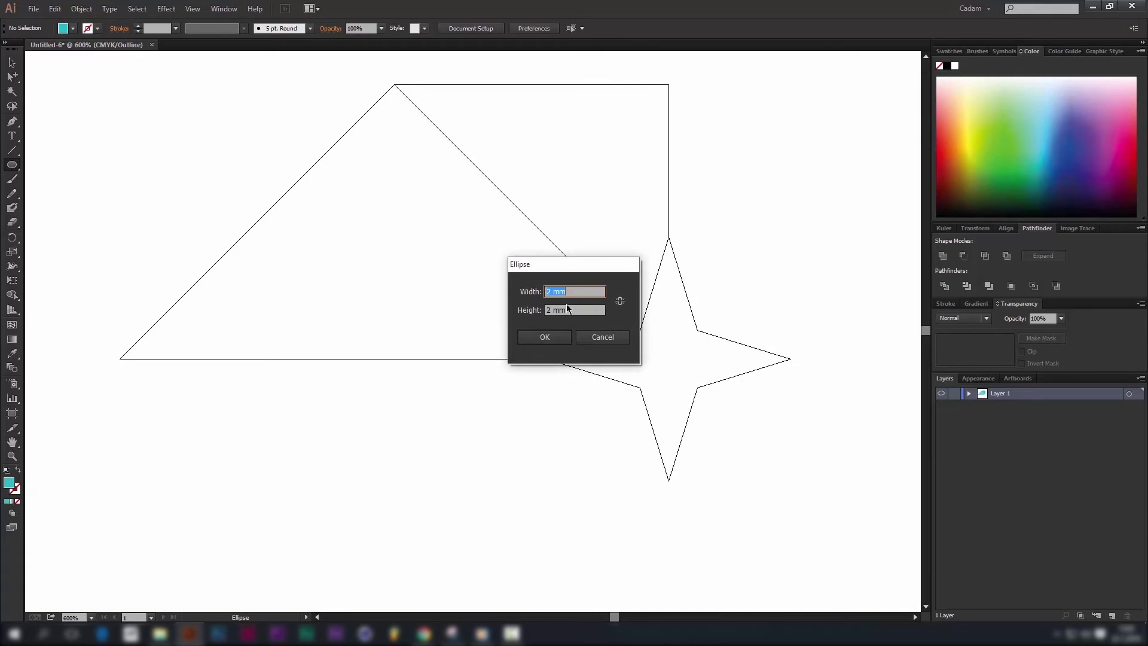
left_click(544, 336)
key("v")
key("c")
left_click(277, 298)
key("Return")
key("v")
left_click_drag(273, 304, 149, 352)
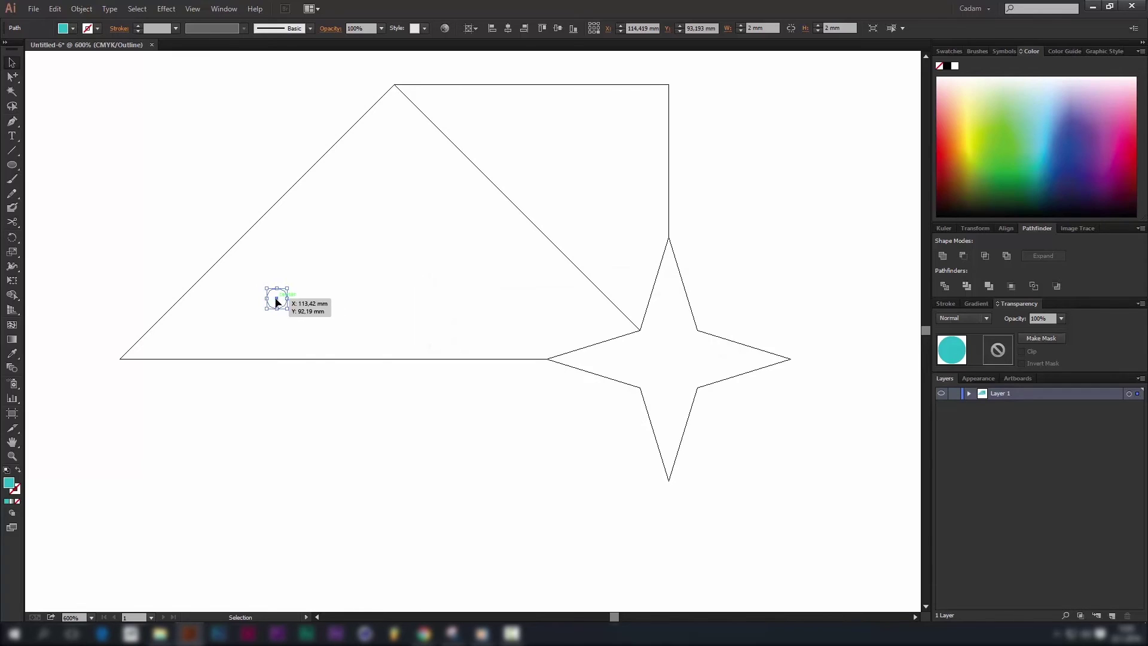
left_click_drag(150, 351, 143, 353)
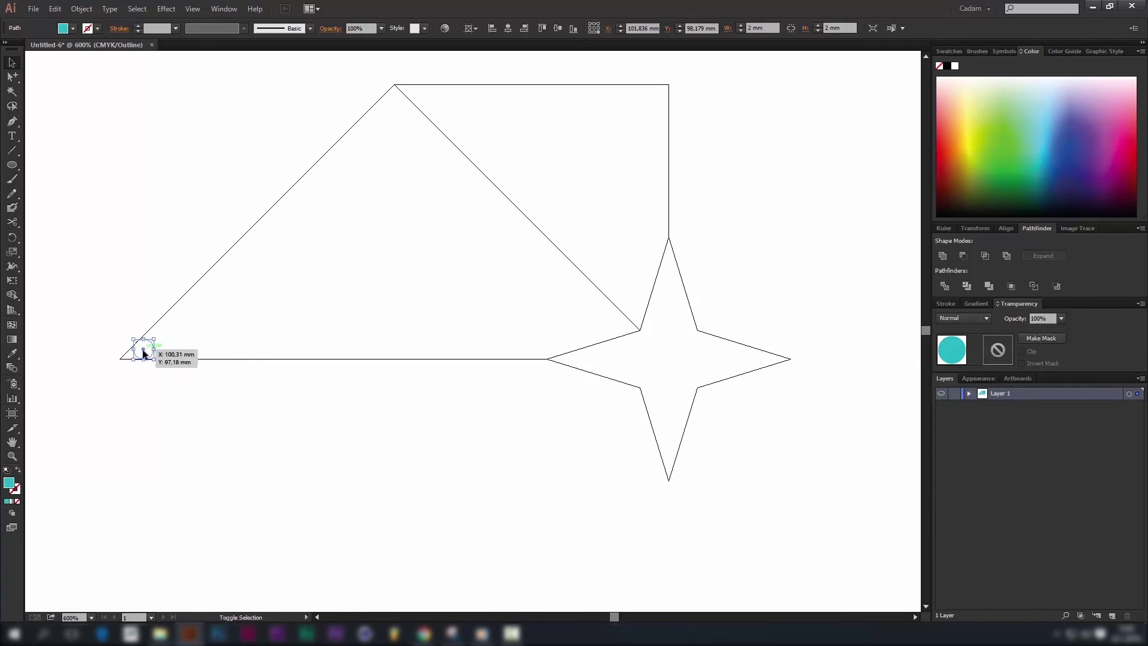
left_click(126, 361)
Step: Divide the circle and triangle with Pathfinder, then delete the sharp corner point
scroll(122, 353, "up", 3)
scroll(179, 365, "up", 1)
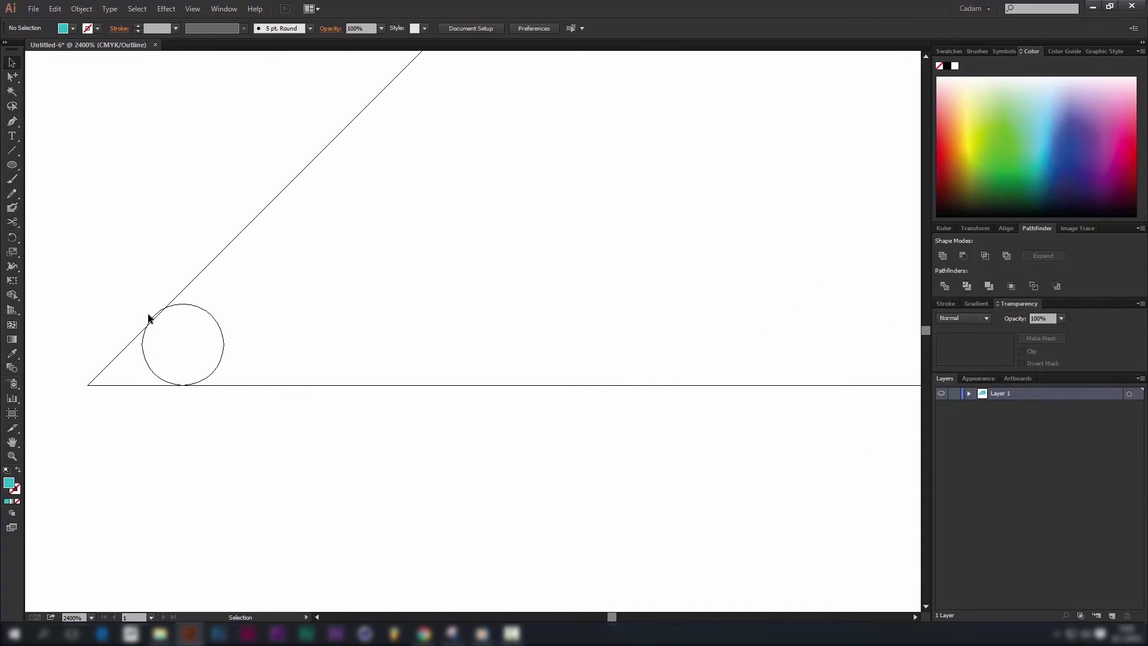
scroll(180, 389, "up", 1)
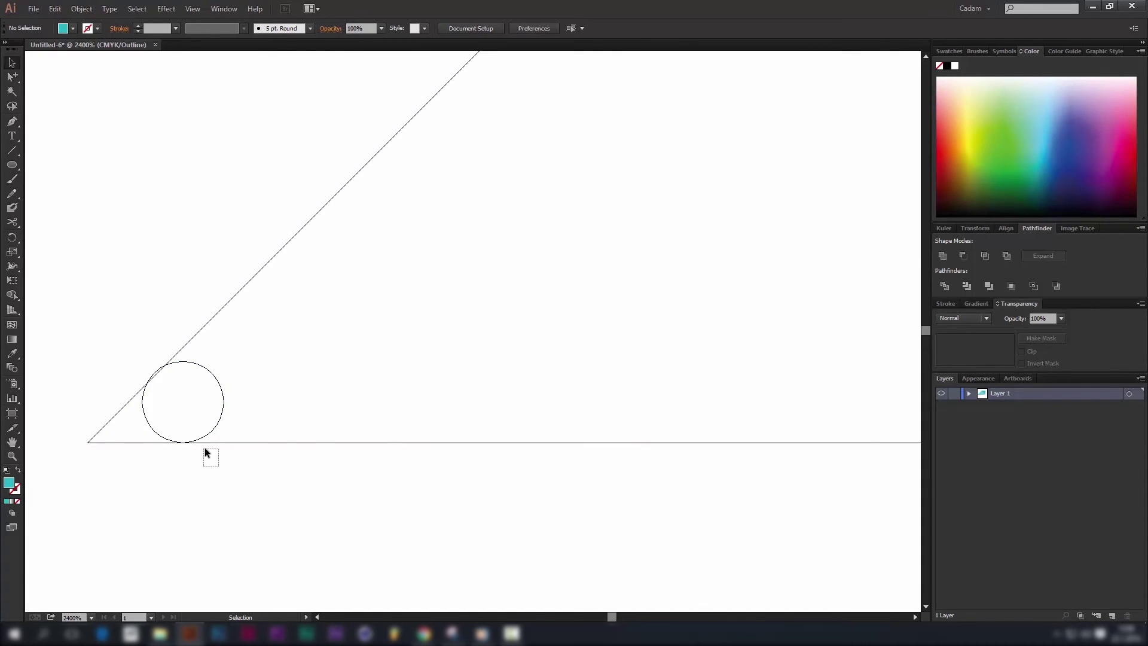
left_click_drag(204, 452, 114, 337)
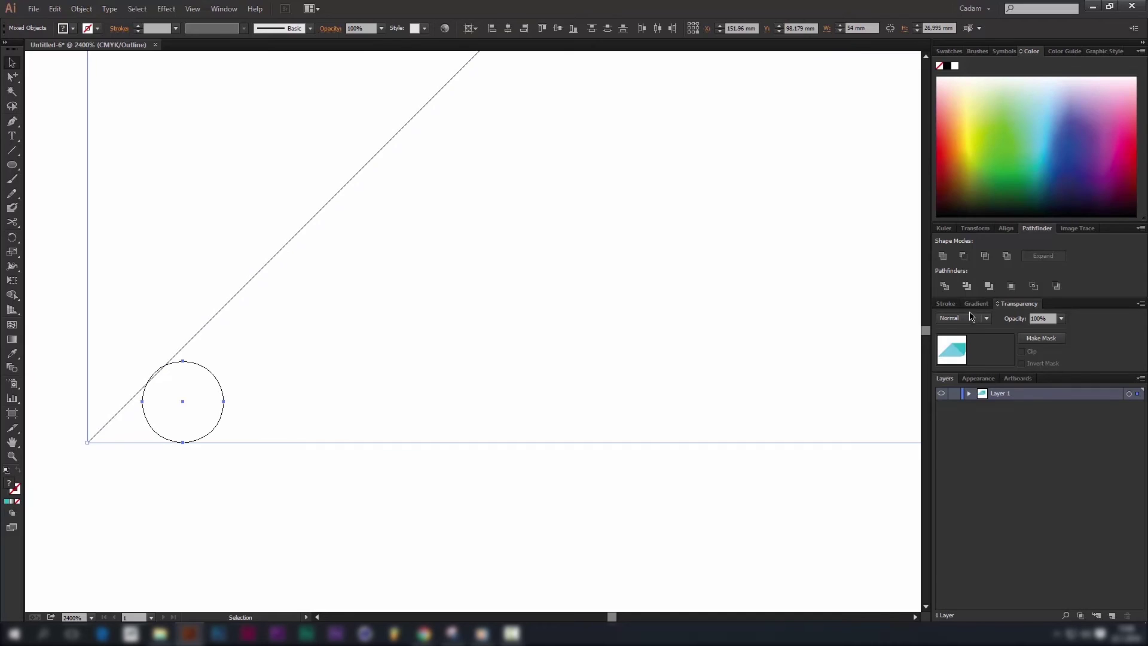
left_click(950, 290)
key("a")
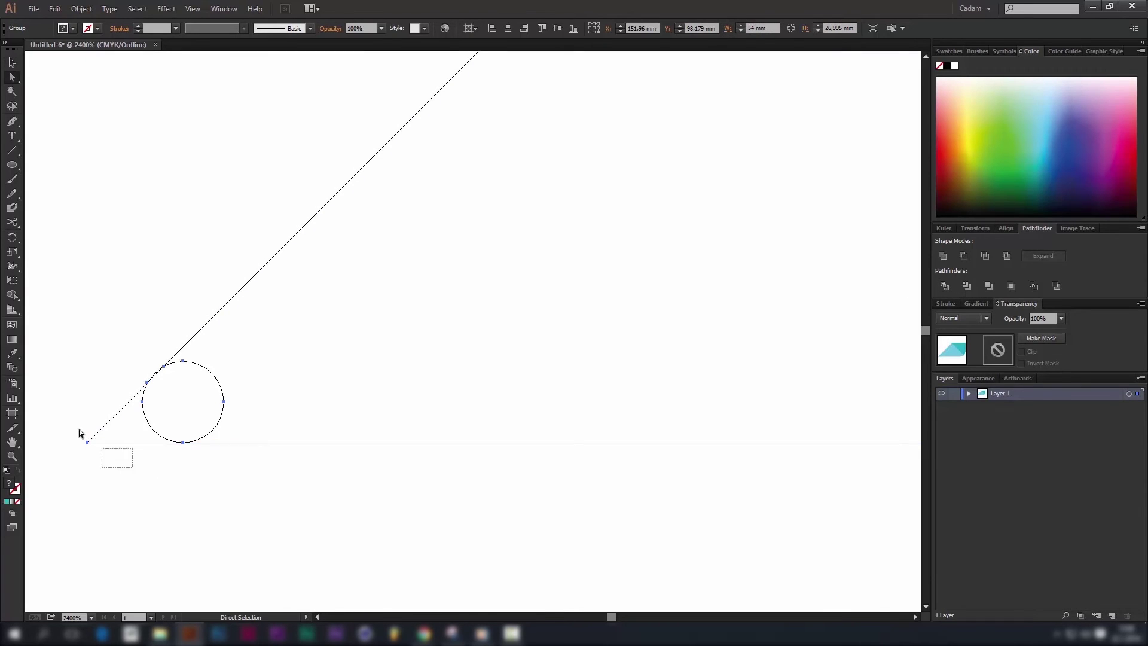
left_click_drag(112, 469, 84, 423)
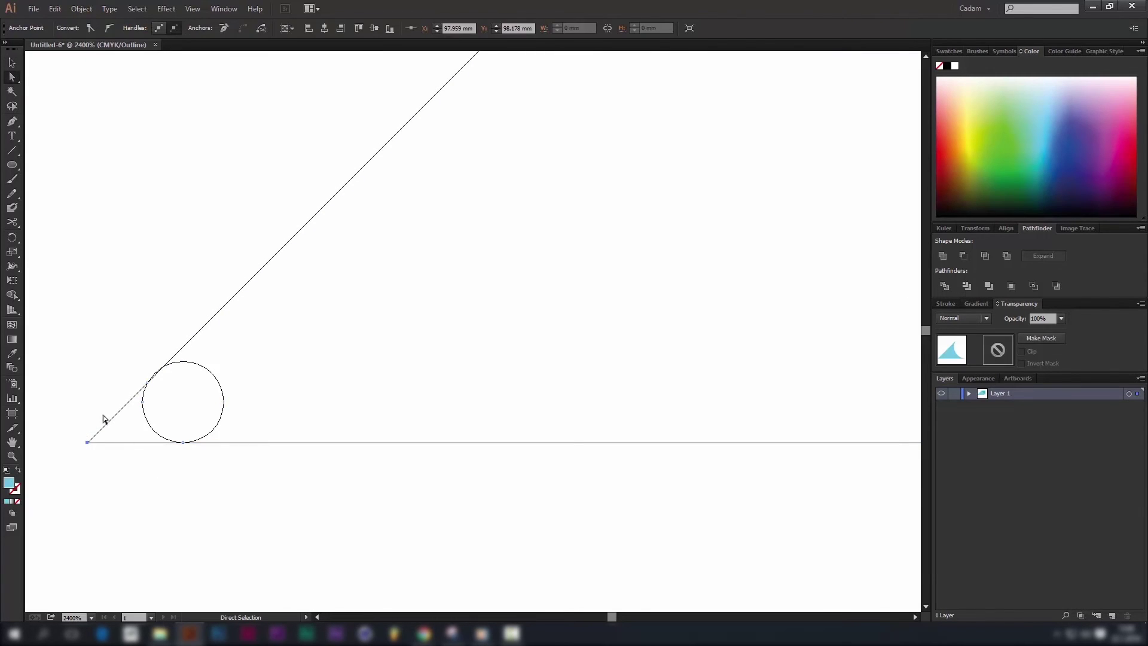
key("Delete")
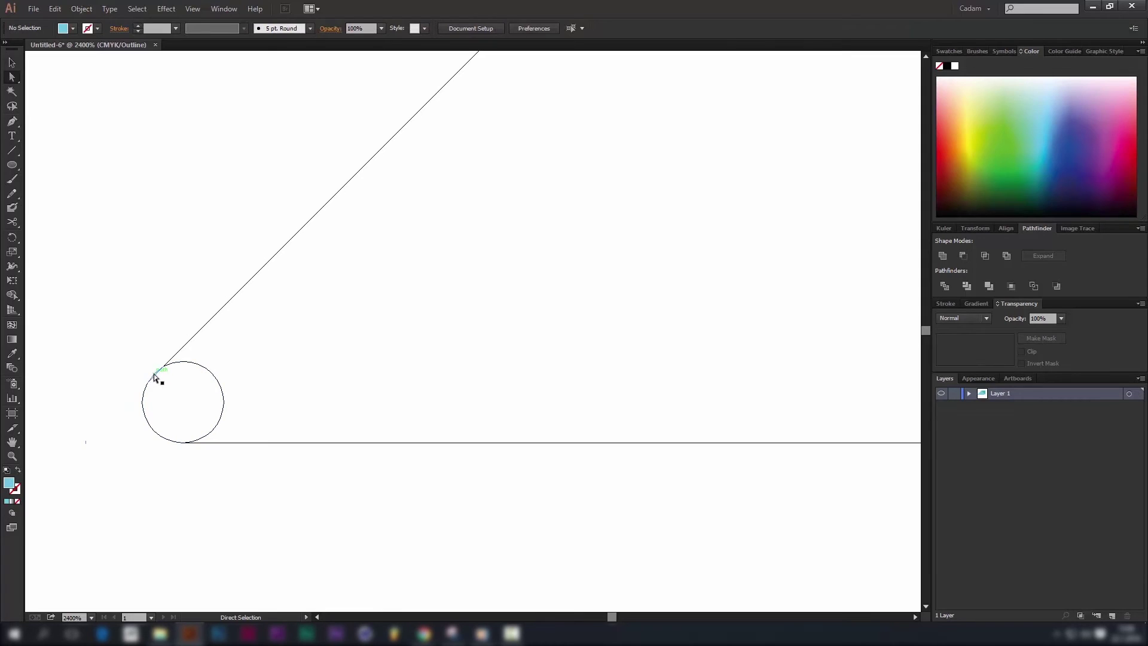
Step: Unite the small circle with the blade shape so the corner is rounded
left_click(153, 374)
left_click(203, 410)
scroll(233, 432, "down", 3)
left_click(201, 405)
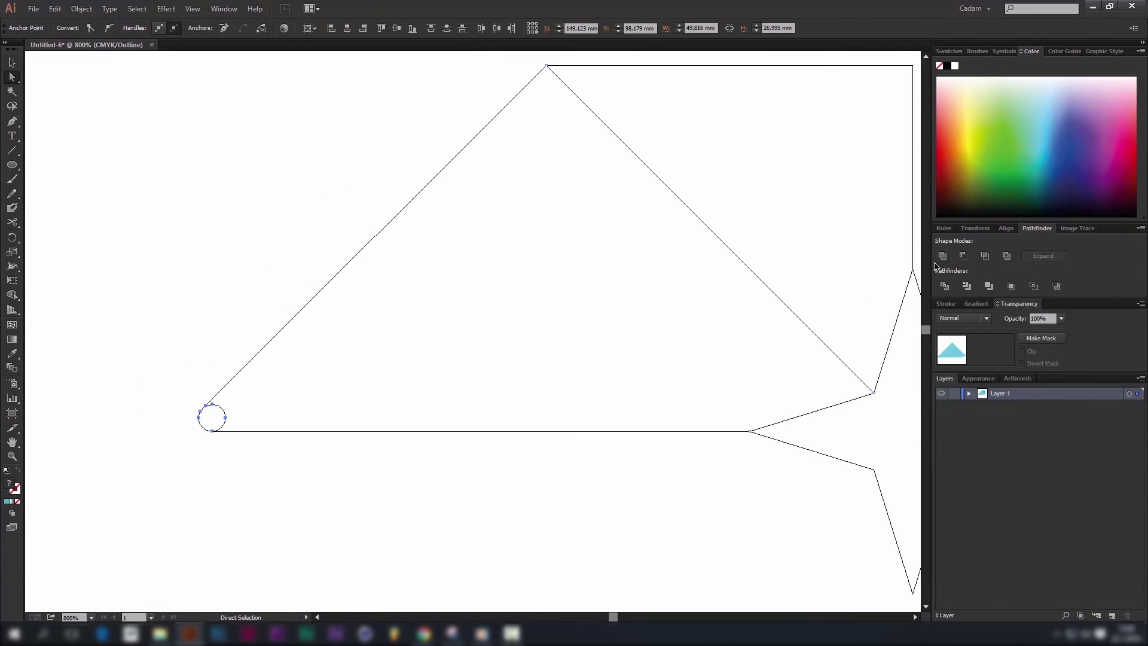
left_click(942, 256)
left_click(422, 507)
scroll(422, 507, "down", 3)
key("v")
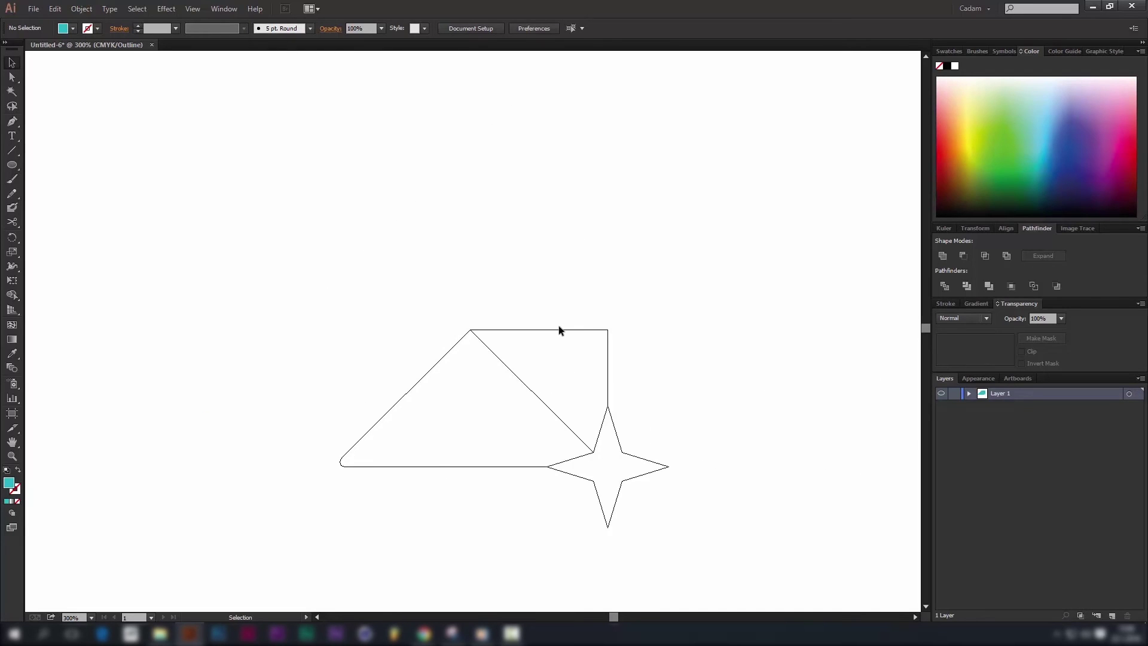
Step: Create a 12 x 12 mm circle at the star's centre
left_click_drag(551, 318, 382, 378)
left_click(12, 165)
left_click(607, 465)
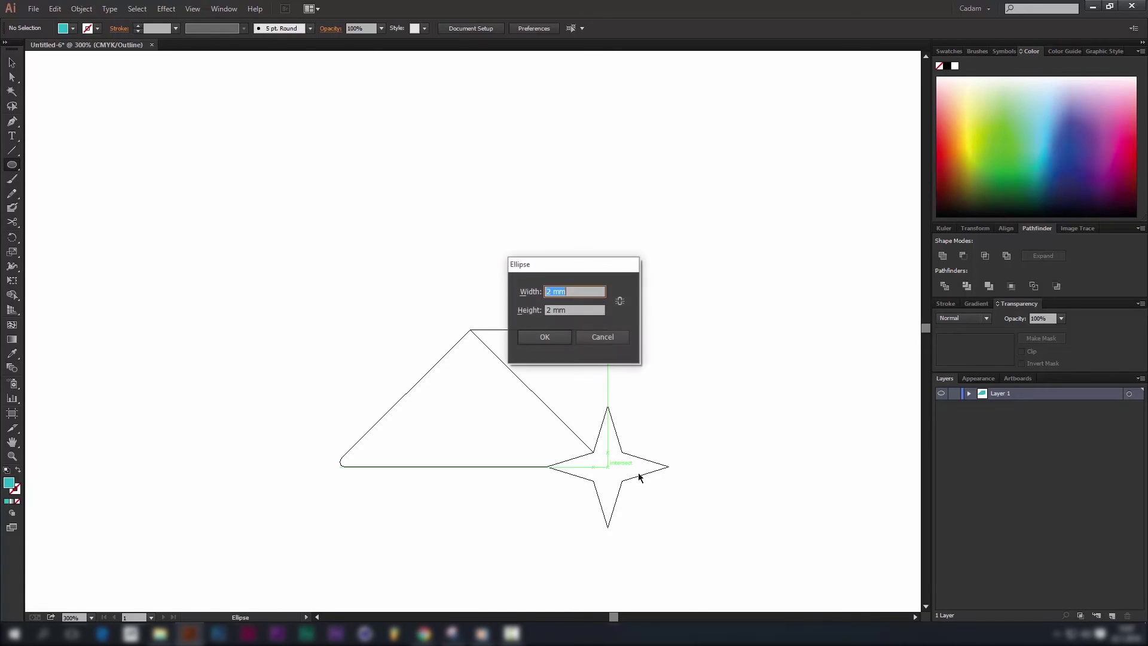
type("12")
key("Tab")
type("12")
key("Return")
scroll(613, 418, "up", 1)
scroll(618, 485, "up", 1)
left_click_drag(616, 479, 560, 383)
Step: Stretch the circle to the star's top, bottom, left and right points, making it 24 mm
key("v")
left_click_drag(540, 427, 540, 489)
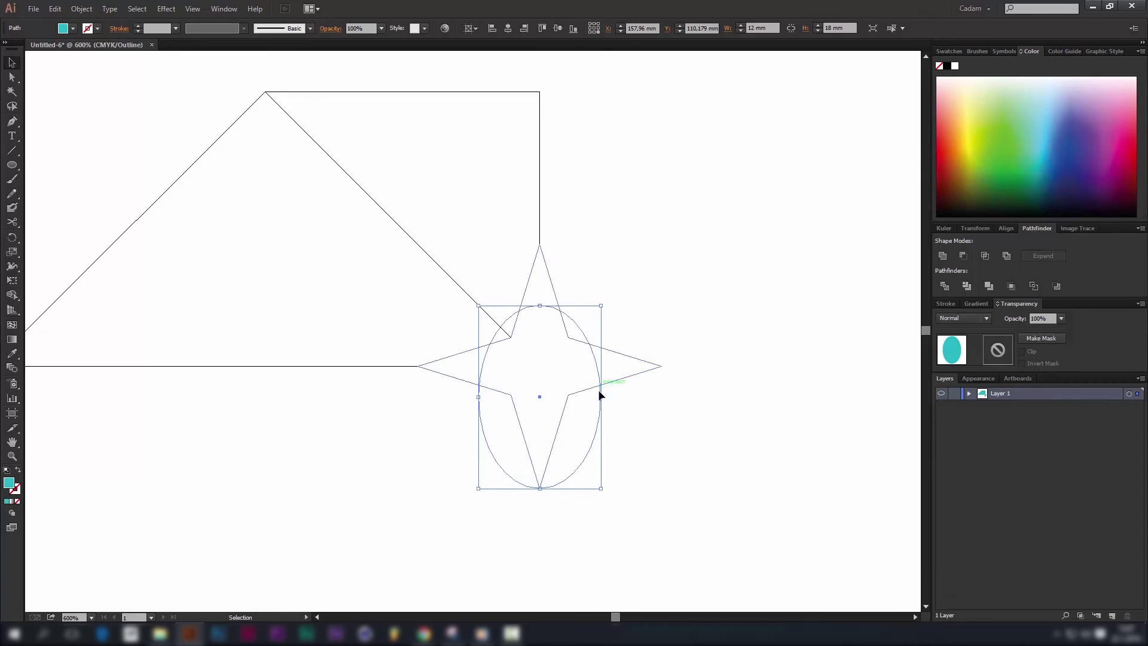
left_click_drag(540, 305, 539, 244)
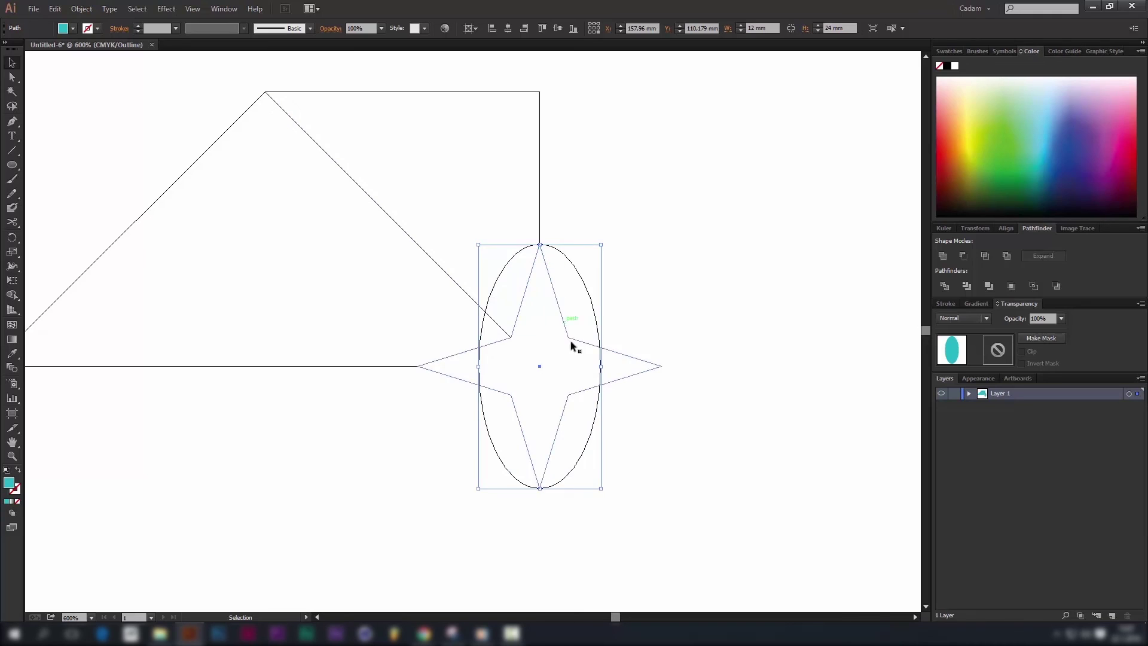
left_click_drag(600, 366, 662, 366)
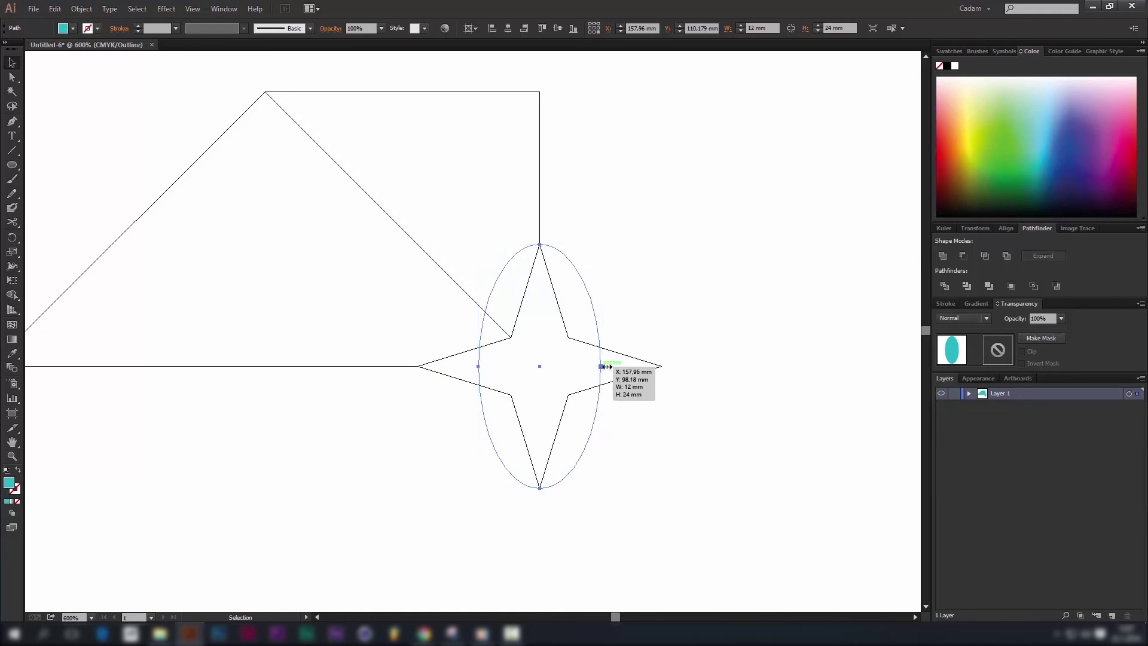
left_click_drag(478, 366, 418, 366)
left_click(358, 397)
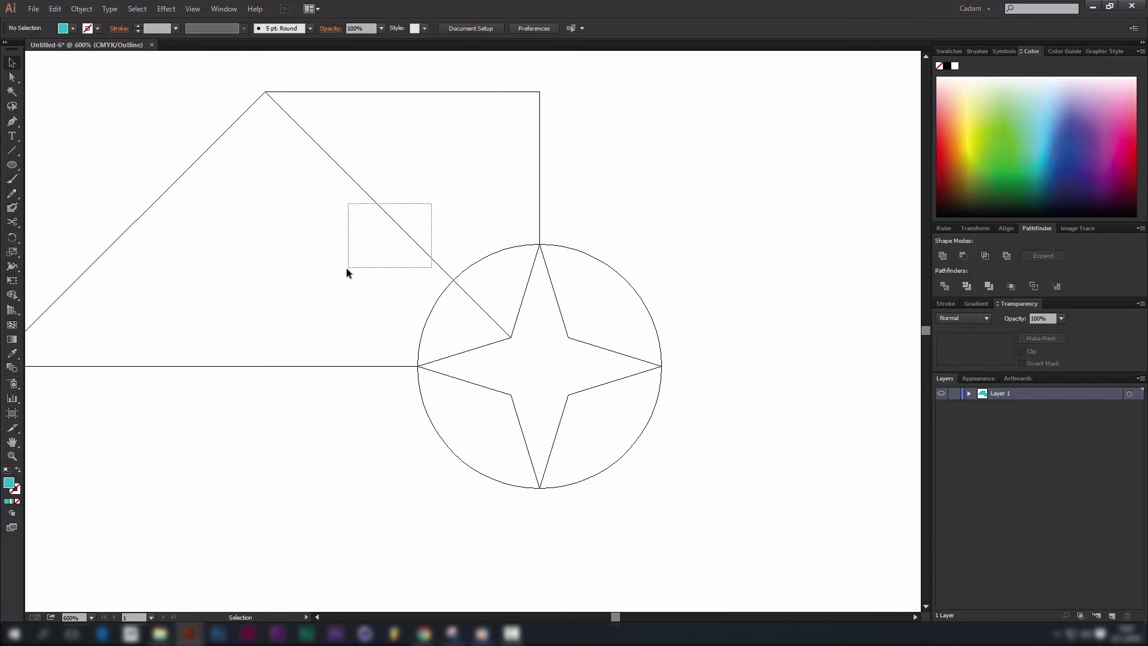
Step: Make a 90° rotated copy of the blade group around the star centre
left_click_drag(346, 274, 349, 276)
key("r")
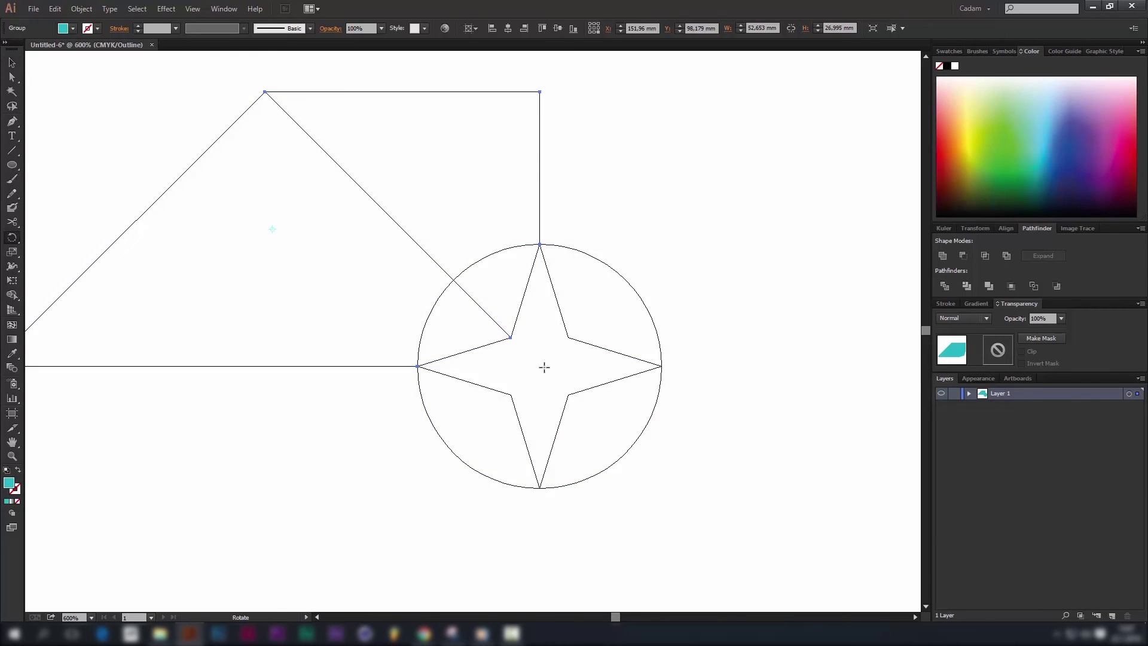
left_click(542, 367, "alt")
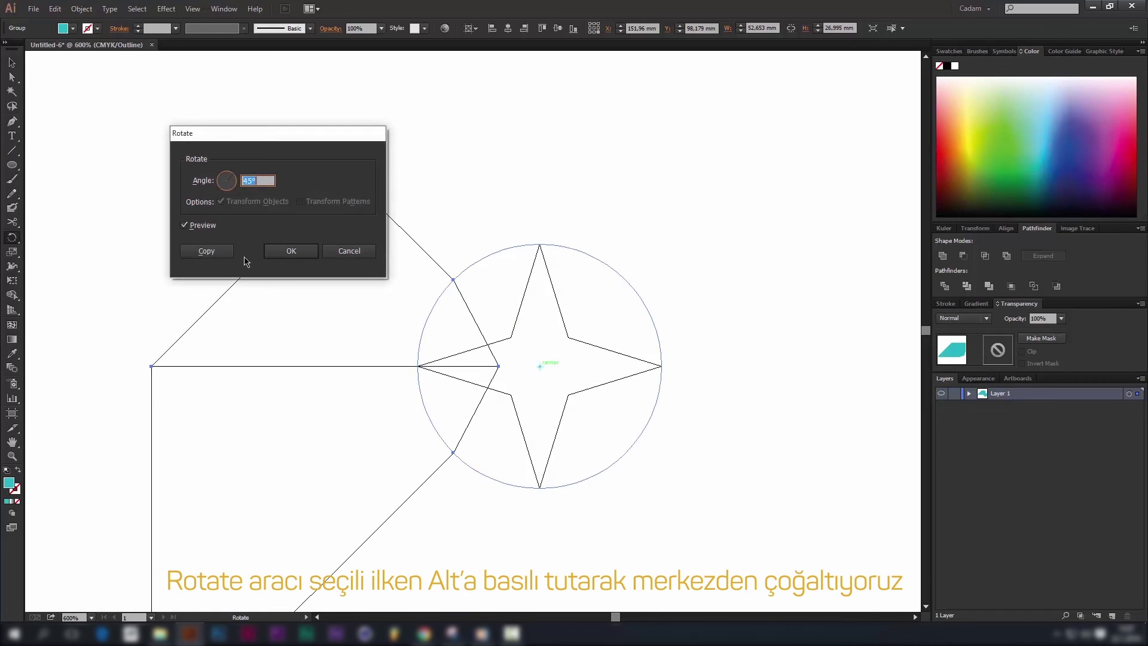
type("90")
left_click(204, 253)
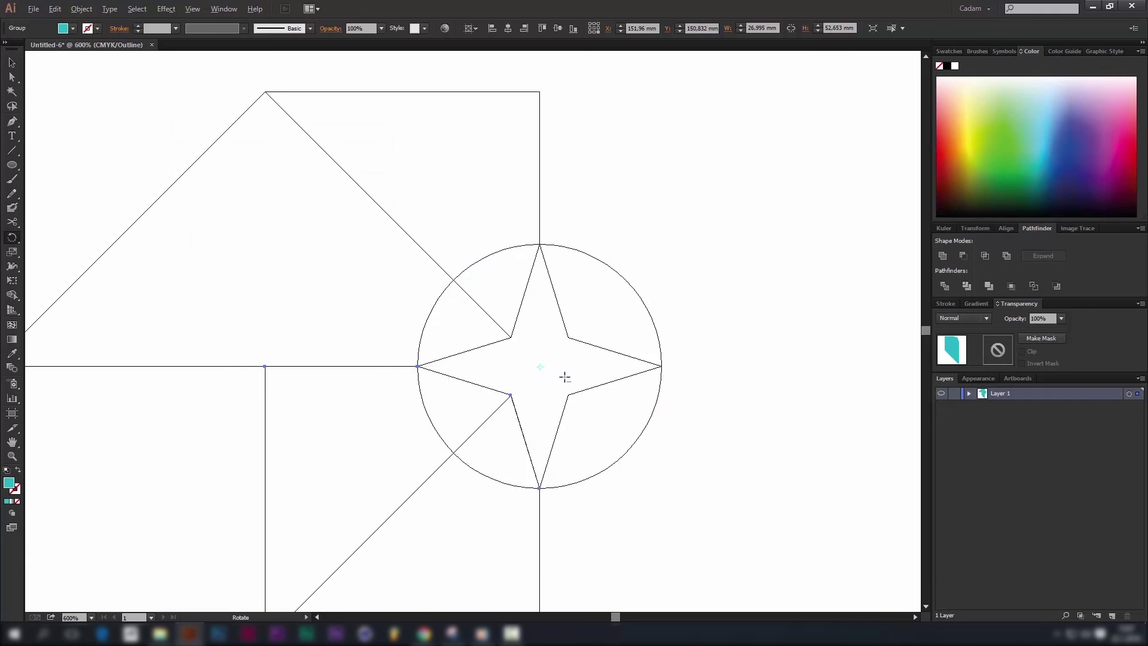
Step: Add two more 90° rotated blade copies to complete the four-blade pinwheel
left_click(539, 367, "alt")
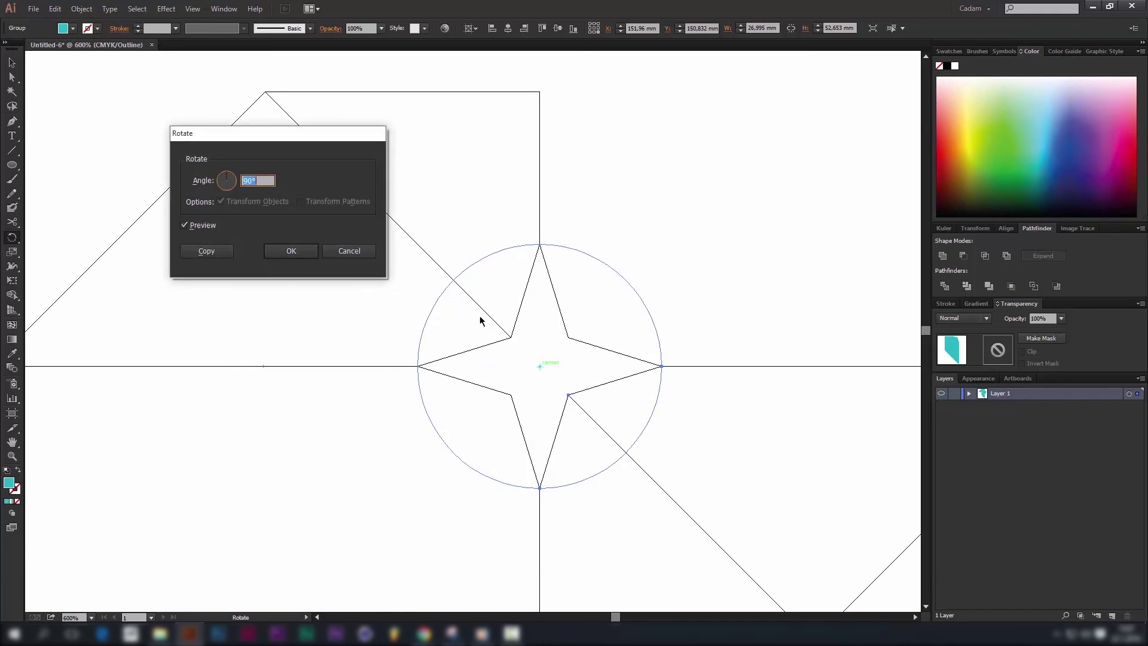
left_click(199, 249)
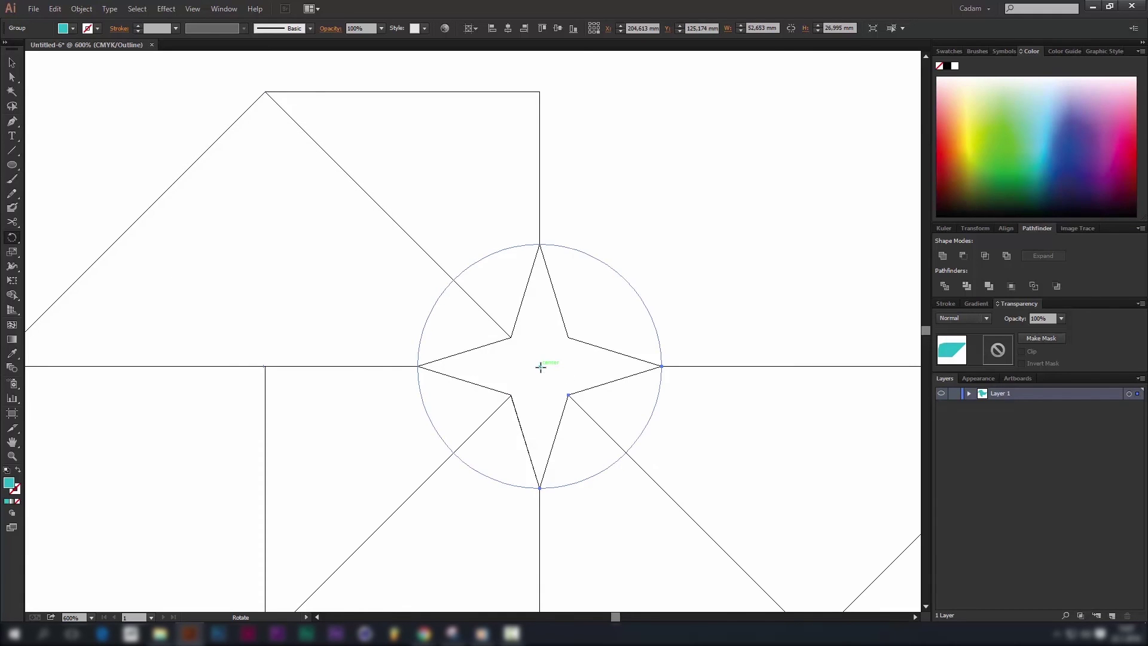
left_click(541, 367, "alt")
left_click(206, 251)
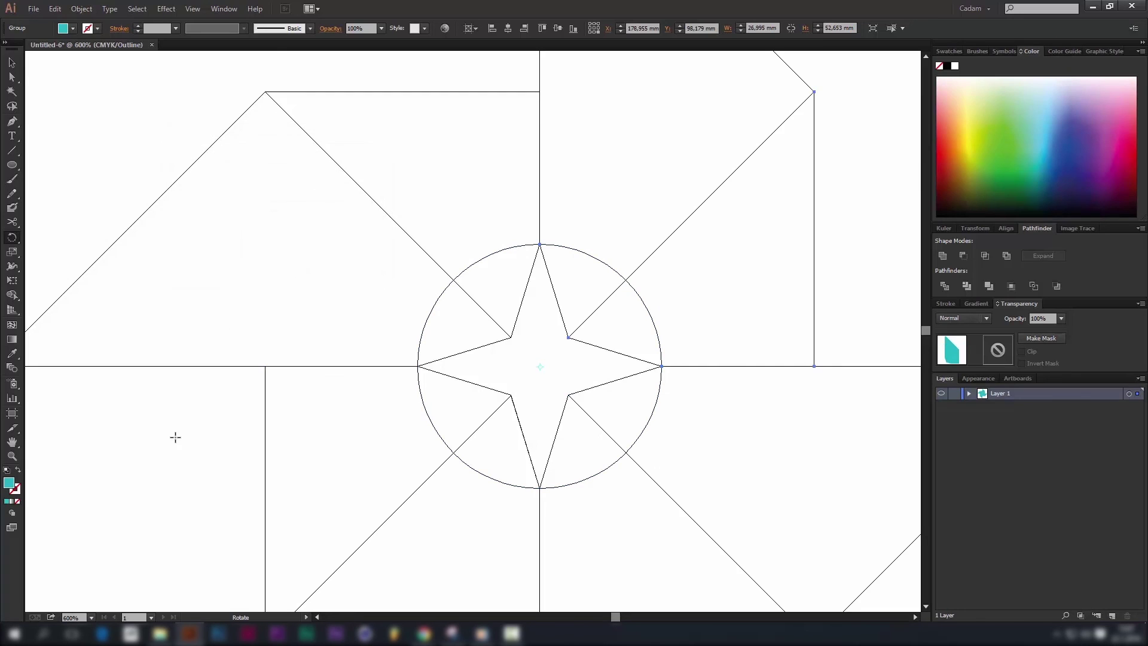
key("ctrl+shift+a")
key("ctrl+minus")
key("ctrl+minus")
key("ctrl+minus")
key("ctrl+minus")
mouse_move(230, 413)
left_mouse_down()
mouse_move(367, 330)
mouse_move(341, 321)
left_mouse_up()
key("ctrl+minus")
Step: Delete the circle around the star and switch to full-colour Preview
key("v")
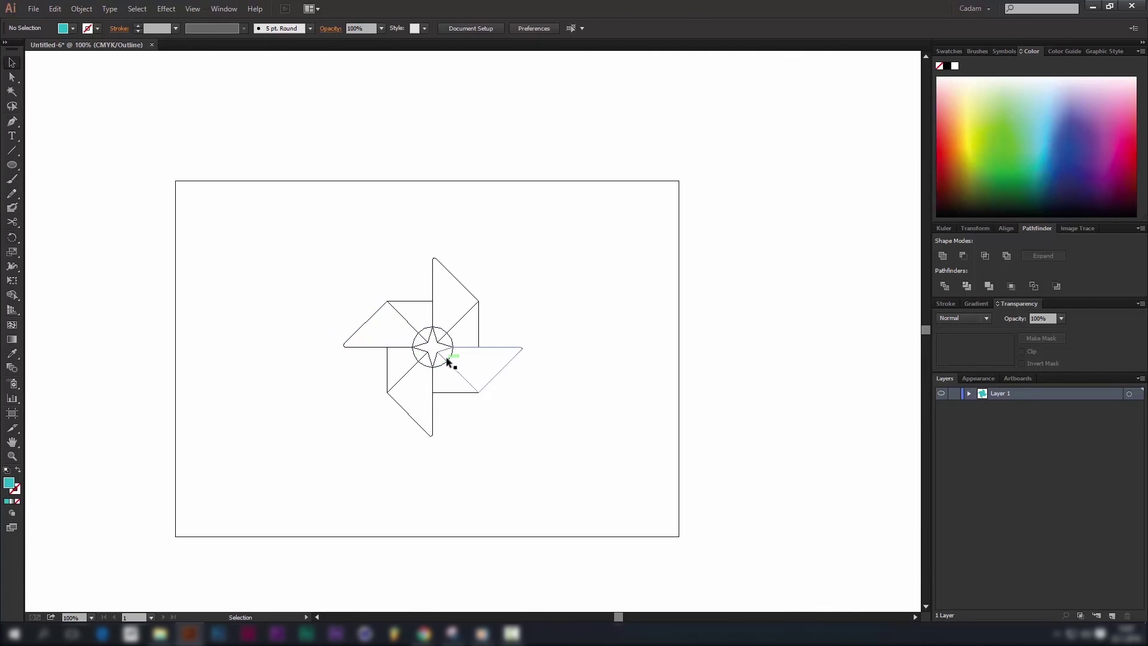
left_click(447, 362)
key("Delete")
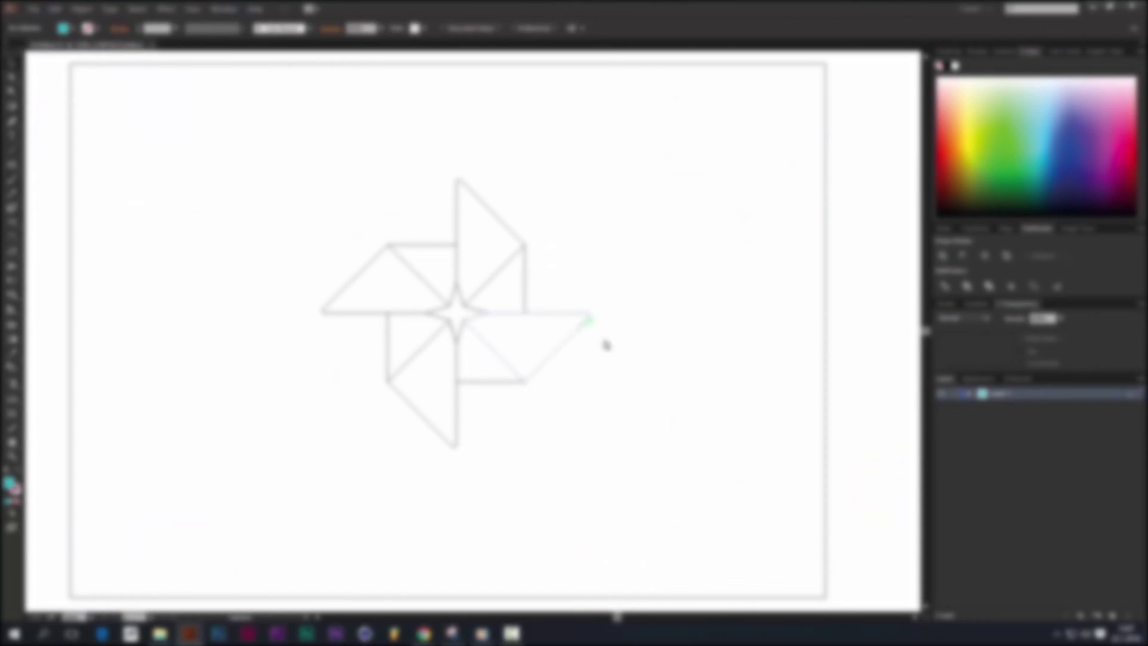
key("ctrl+y")
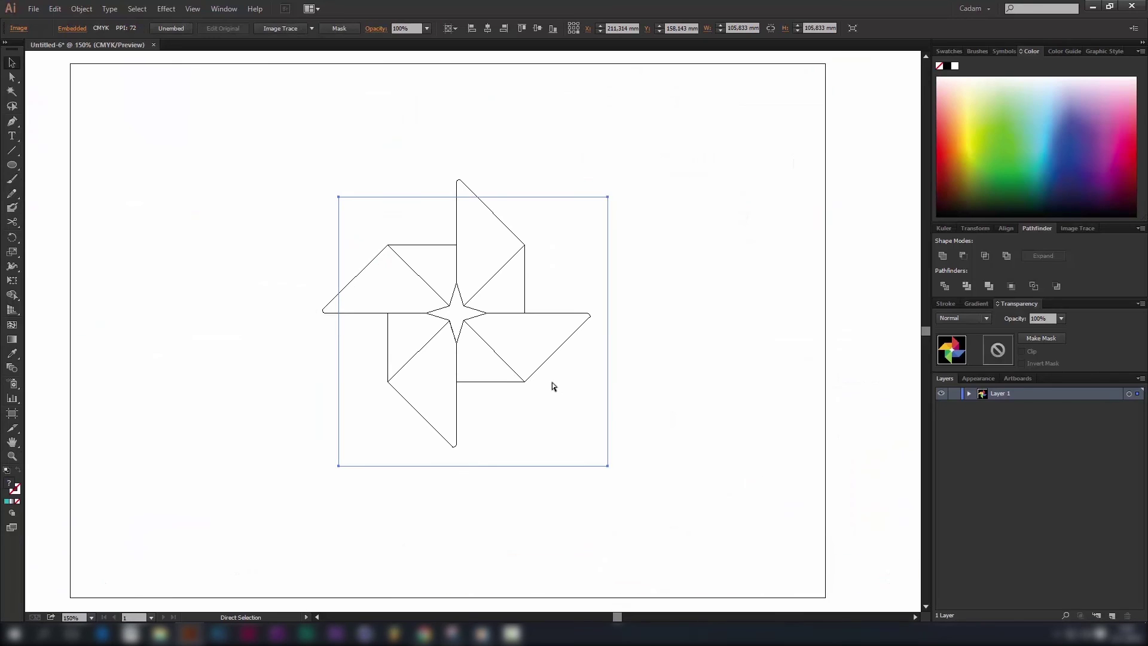
key("ctrl+y")
Step: Place the reference image just right of the teal pinwheel and select the upper-left triangle
left_click_drag(475, 332, 693, 325)
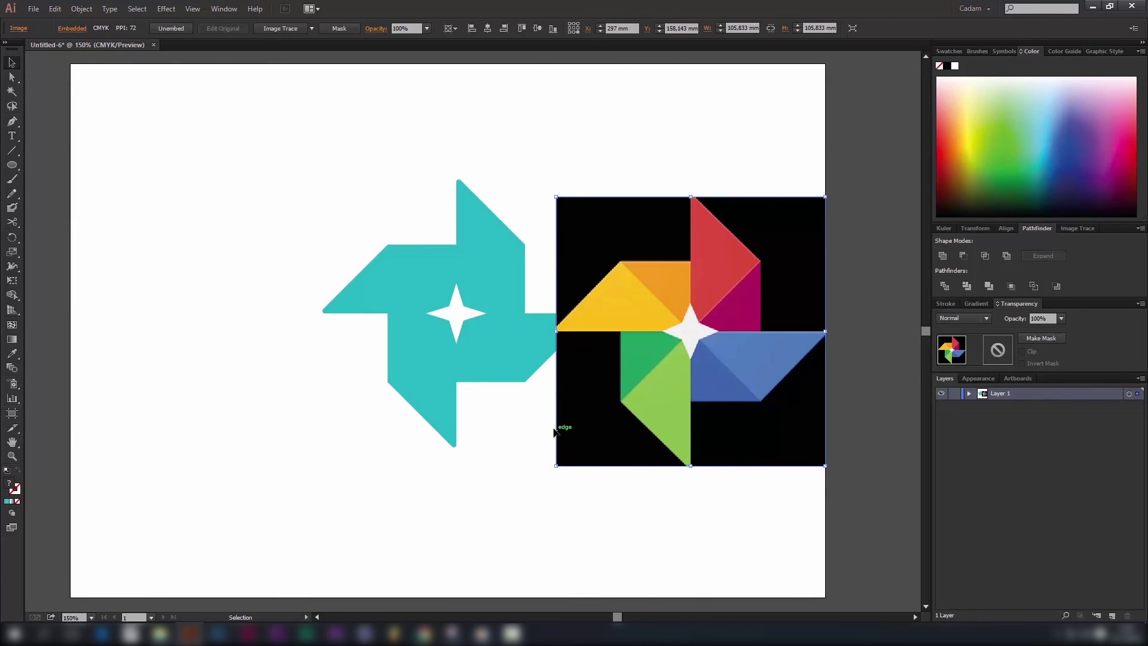
left_click(427, 295)
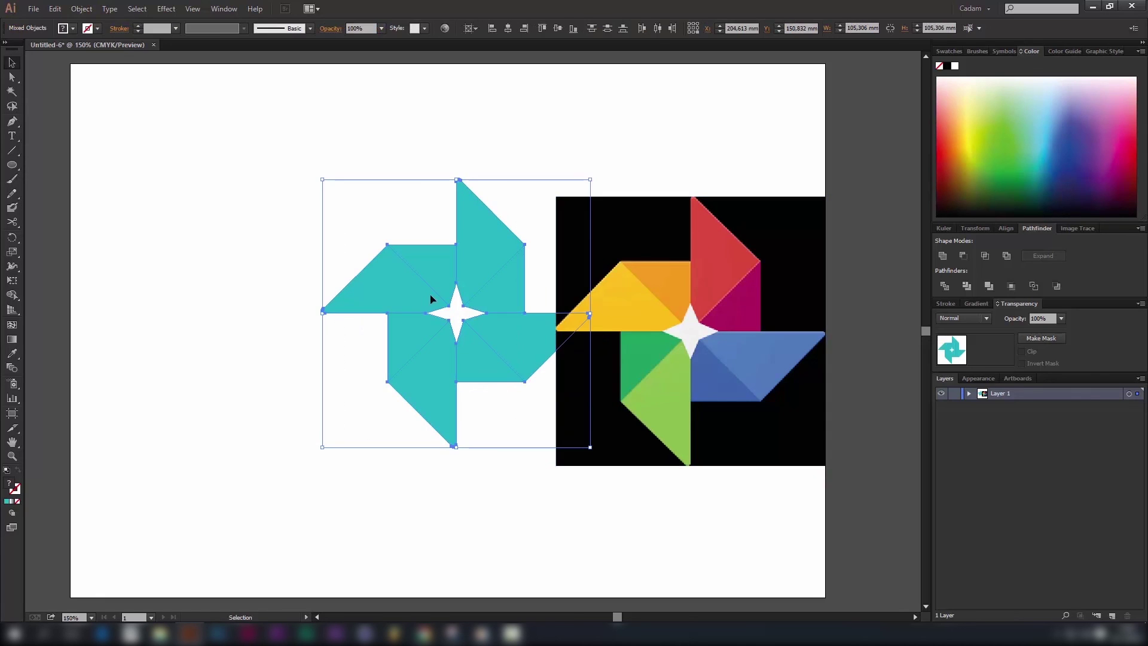
left_click_drag(478, 285, 355, 285)
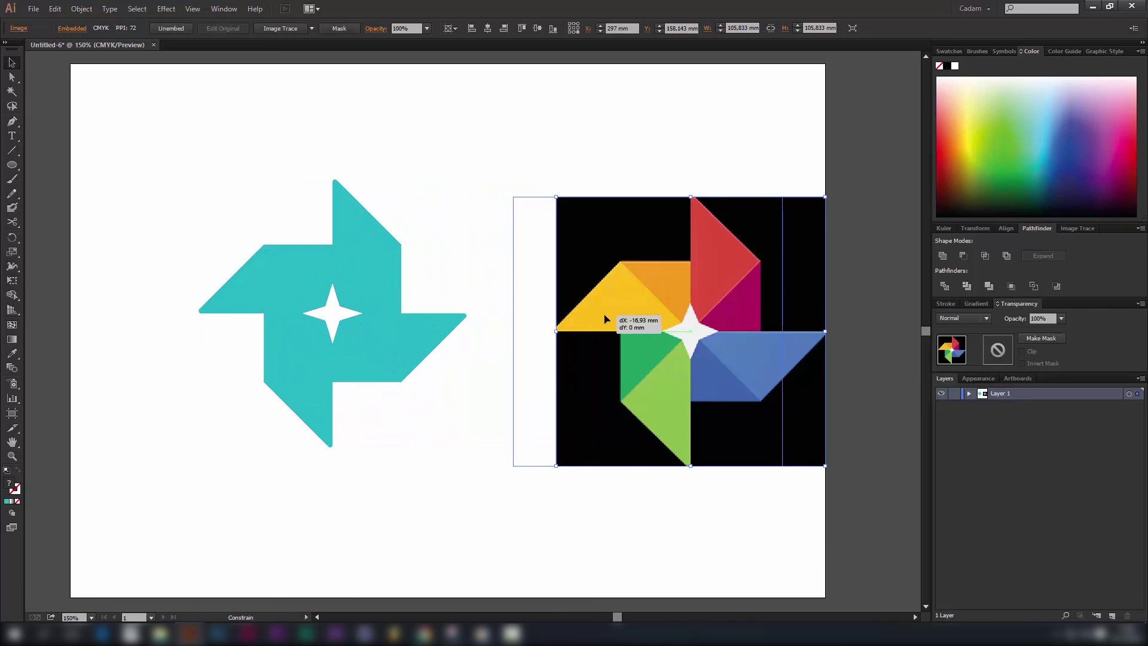
left_click_drag(628, 318, 584, 326)
key("a")
left_click(267, 283)
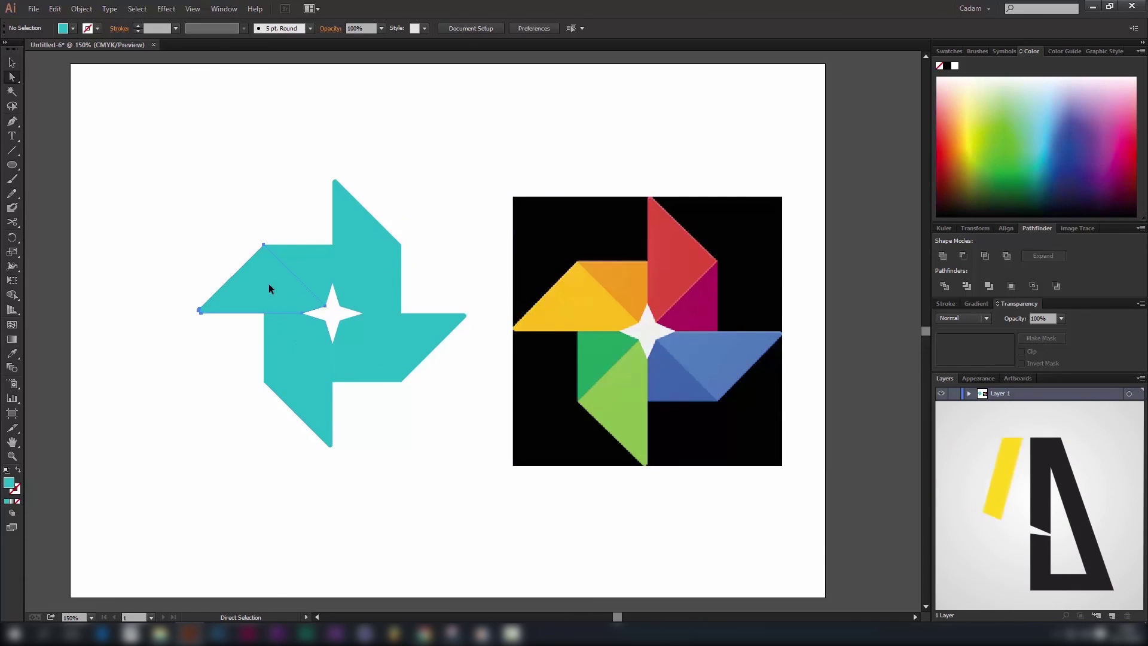
Step: Recolour the first three teal pieces yellow, orange and red, sampled from the reference
key("i")
left_click(564, 295)
key("a")
left_click(317, 267)
key("i")
left_click(615, 268)
key("a")
left_click(342, 232)
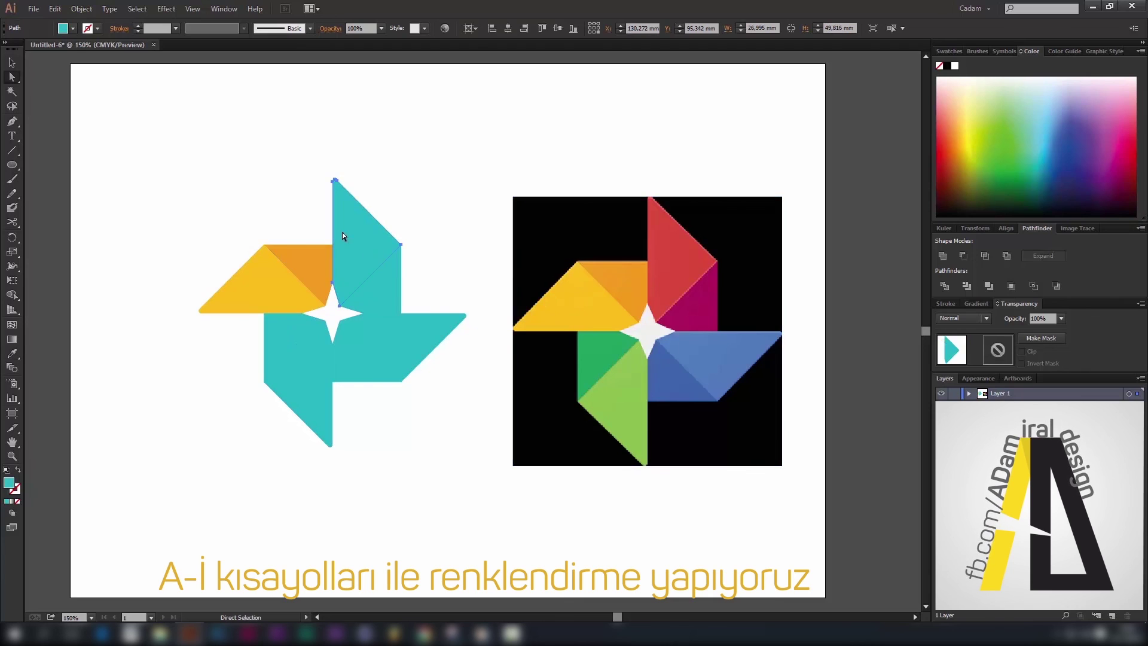
key("i")
left_click(662, 248)
Step: Recolour the next three teal pieces magenta, blue and dark blue from the reference
key("a")
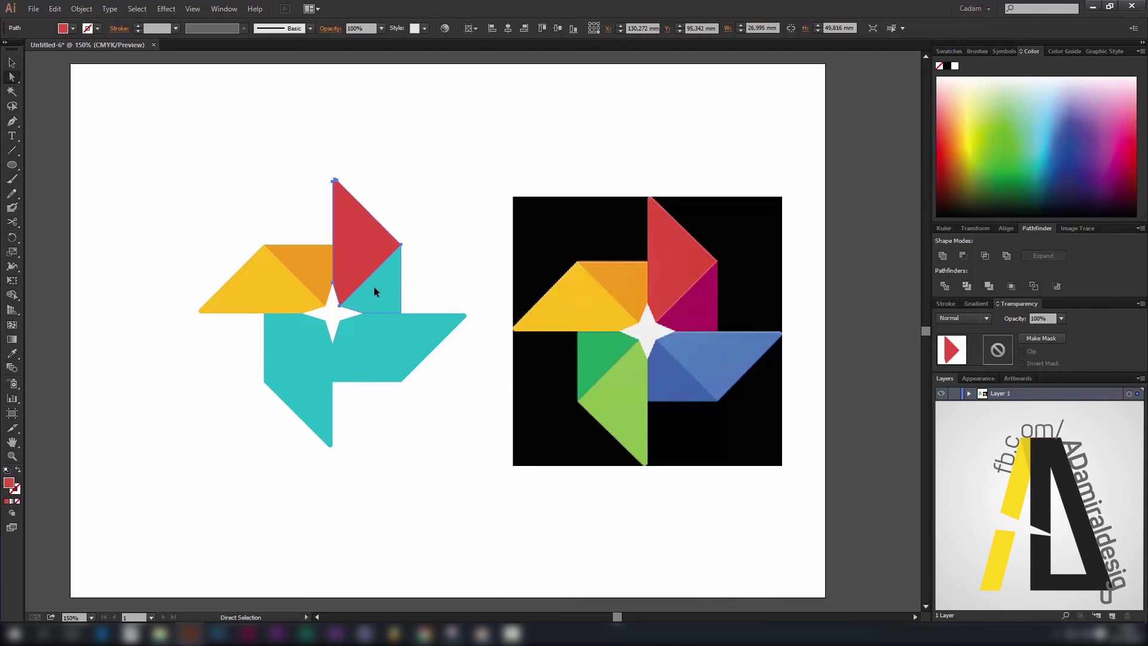
left_click(374, 286)
key("i")
left_click(682, 299)
key("a")
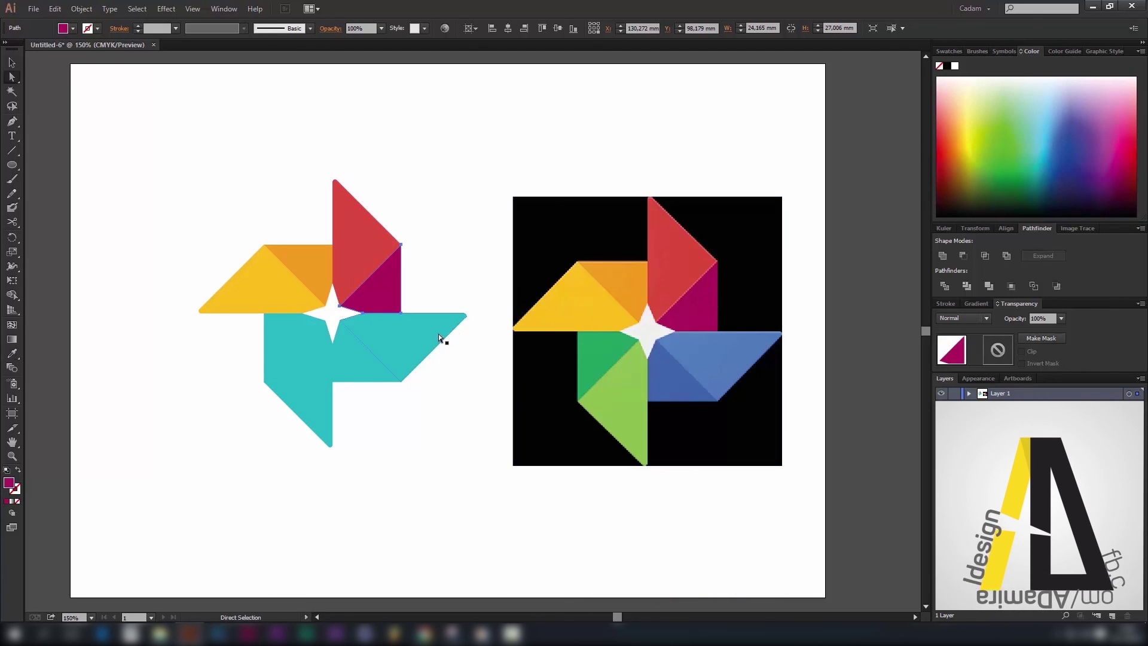
left_click(438, 333)
key("i")
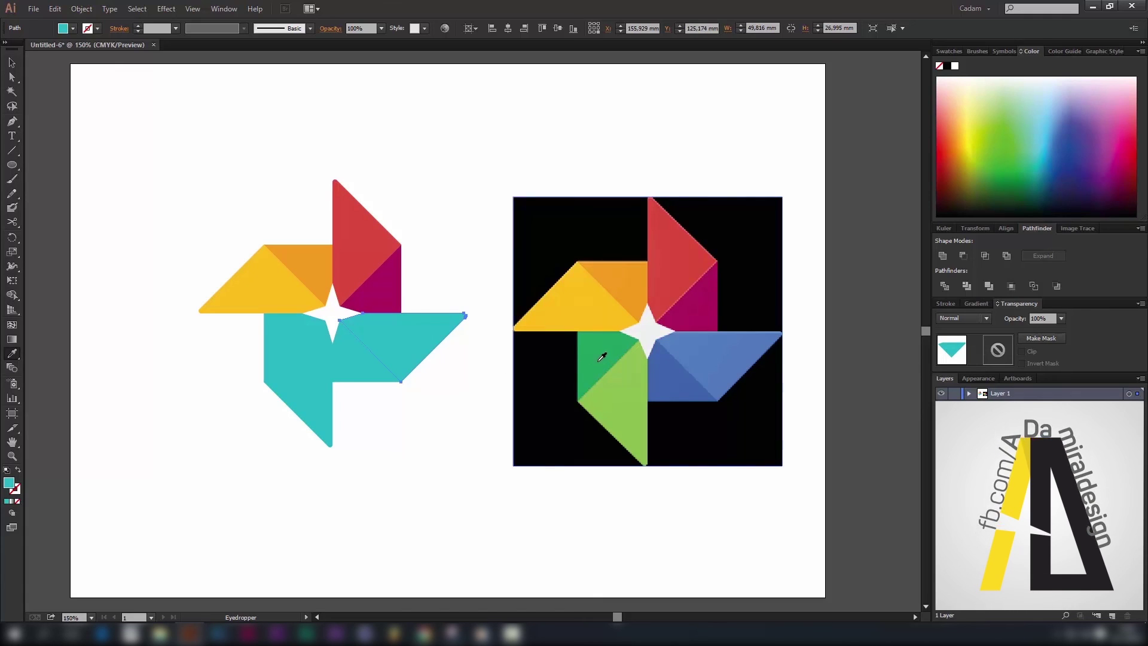
left_click(715, 357)
key("a")
left_click(368, 360)
key("i")
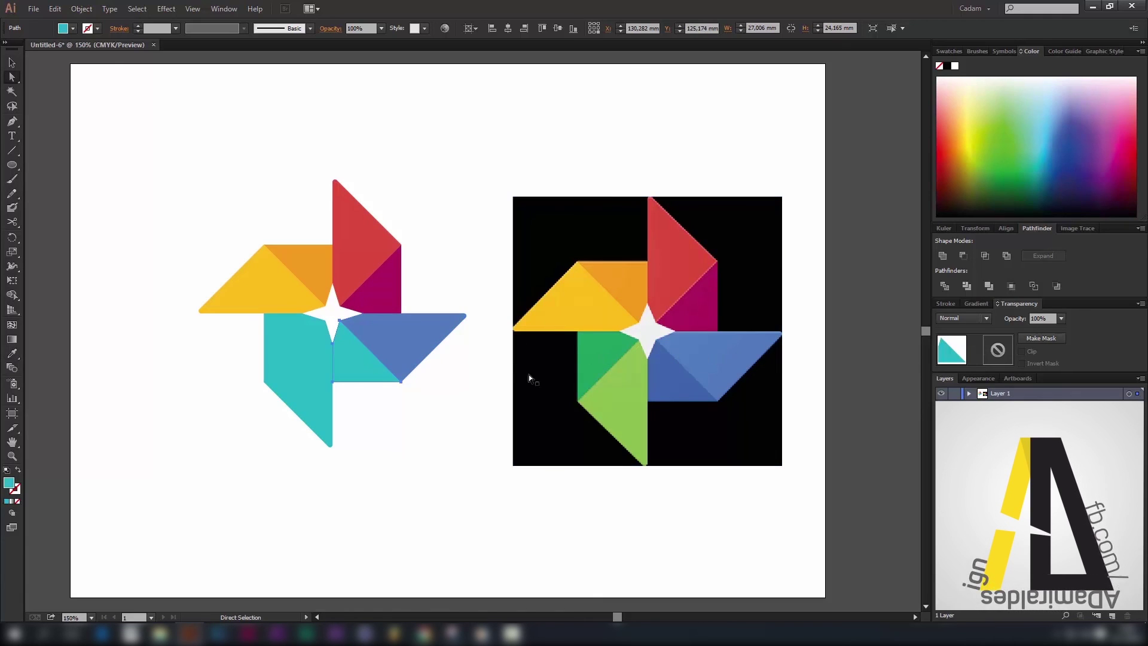
left_click(663, 367)
Step: Recolour the last two teal pieces light green and dark green, then clear the selection
key("a")
left_click(311, 389)
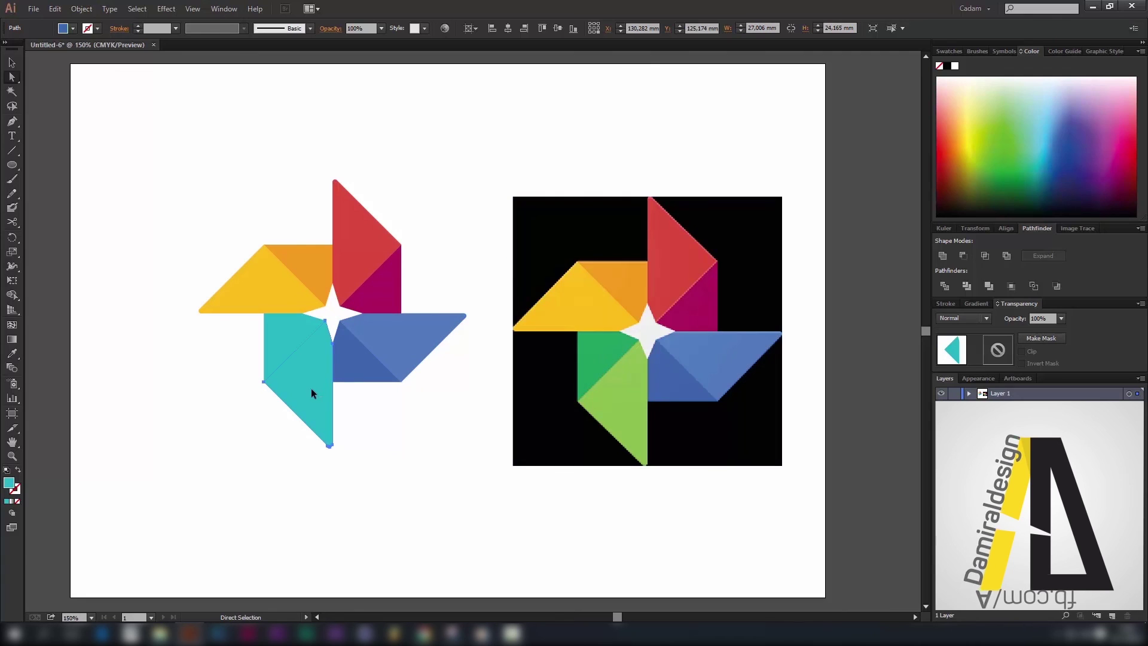
key("i")
left_click(628, 391)
key("a")
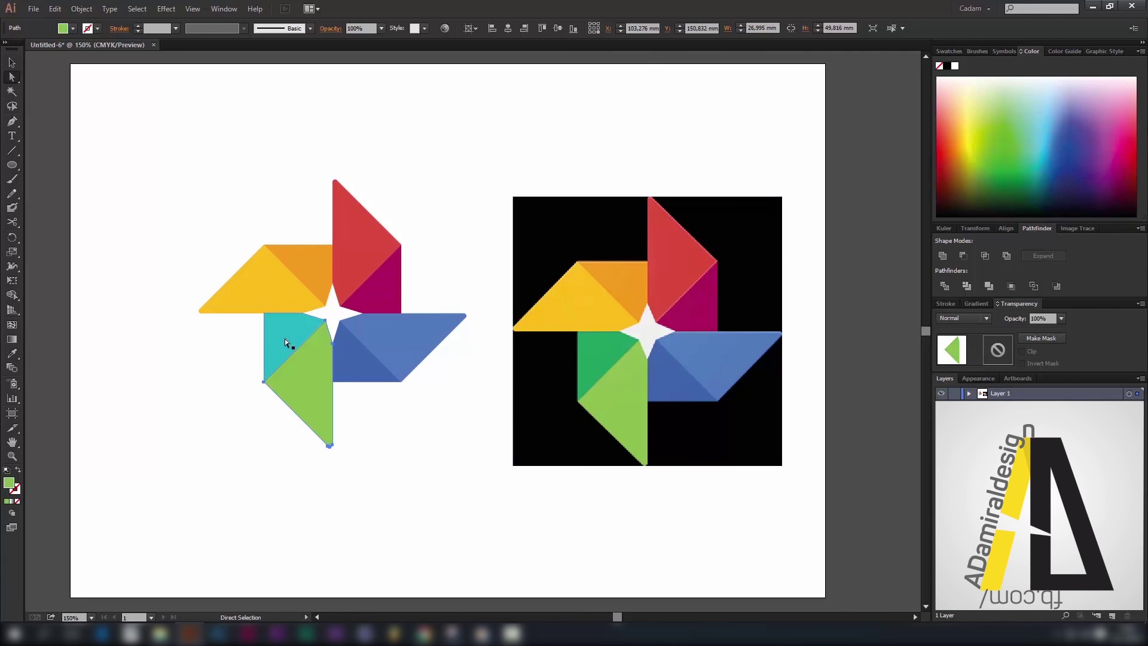
left_click(282, 339)
key("i")
left_click(592, 360)
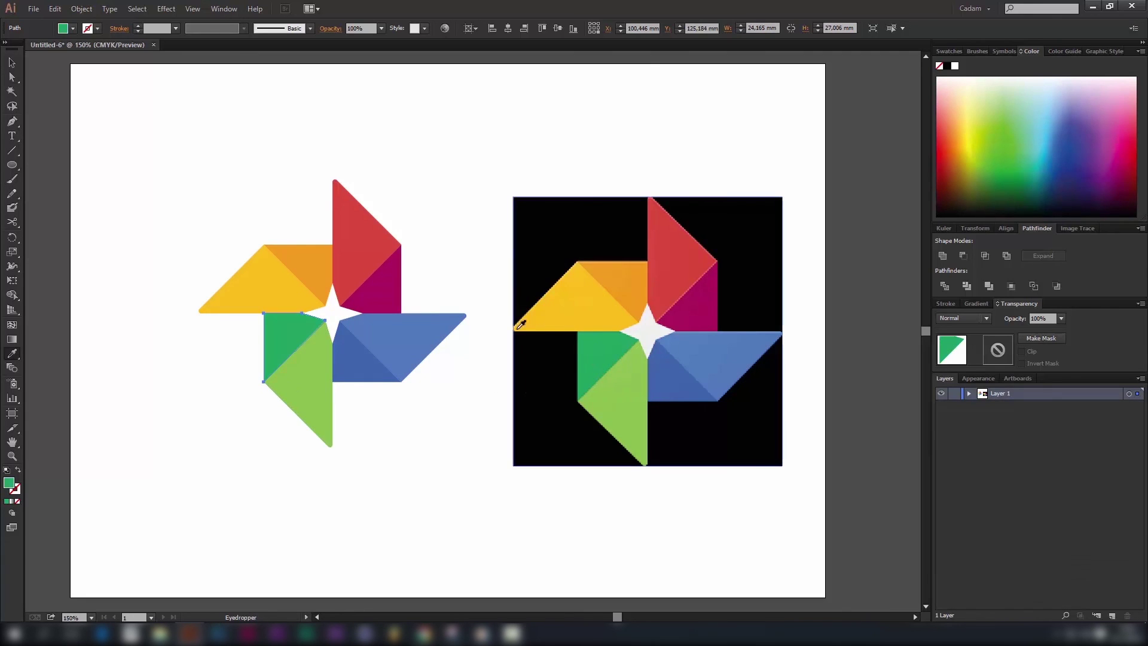
key("ctrl+shift+a")
left_click_drag(324, 324, 344, 310)
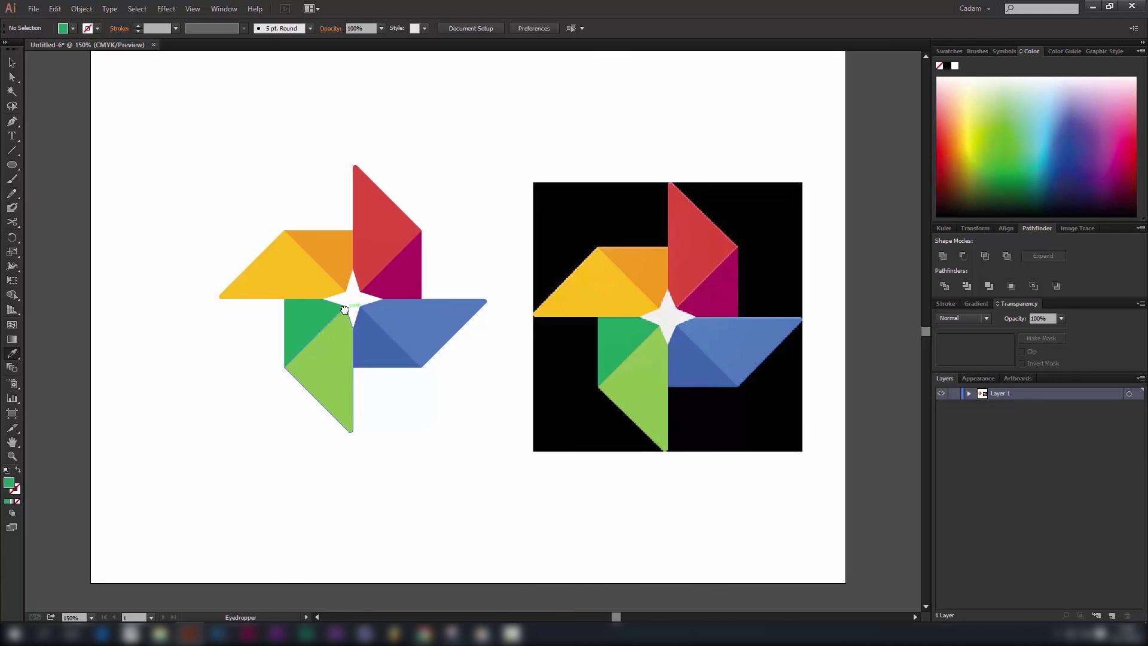
key("v")
scroll(555, 523, "up", 1)
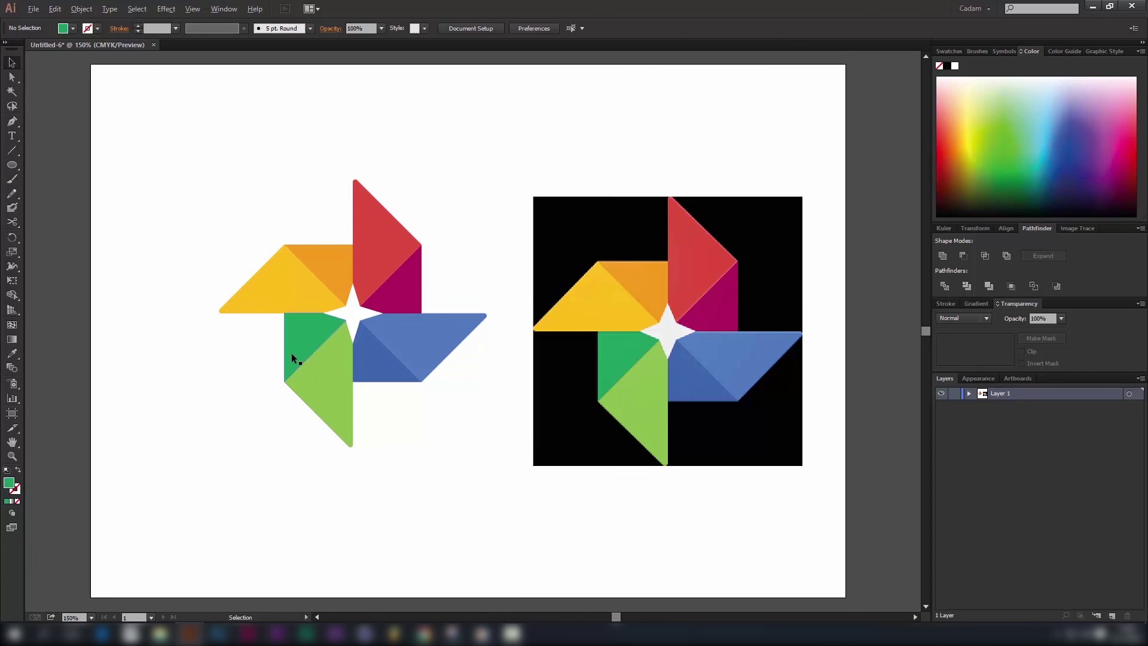
scroll(292, 353, "up", 1)
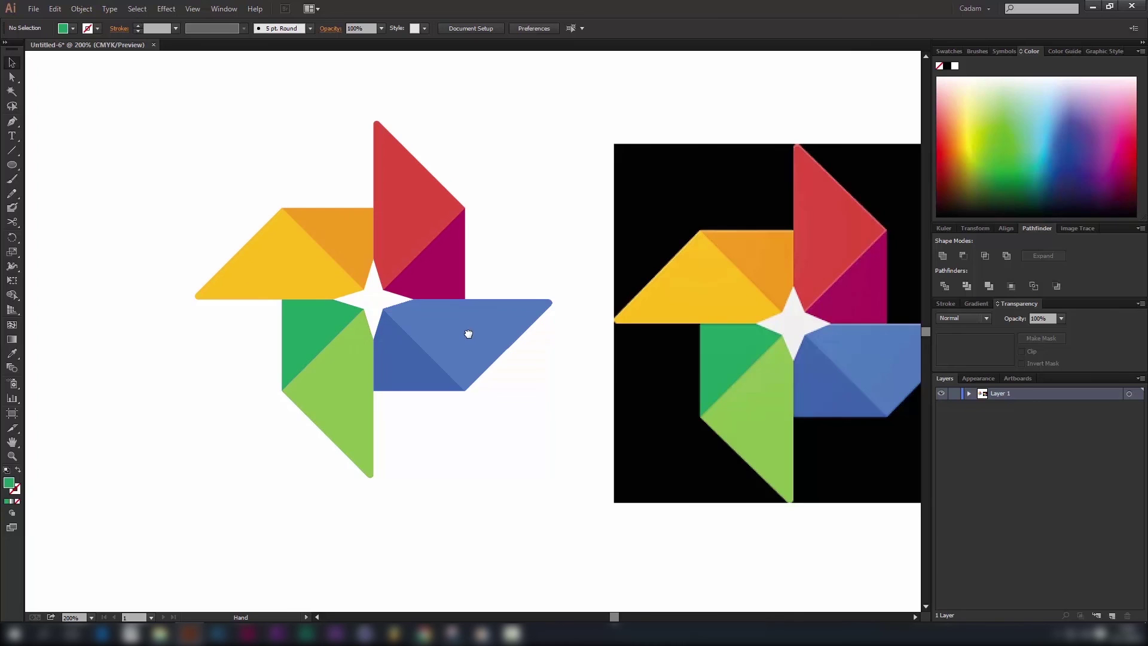
left_click_drag(468, 333, 378, 334)
scroll(372, 325, "up", 1)
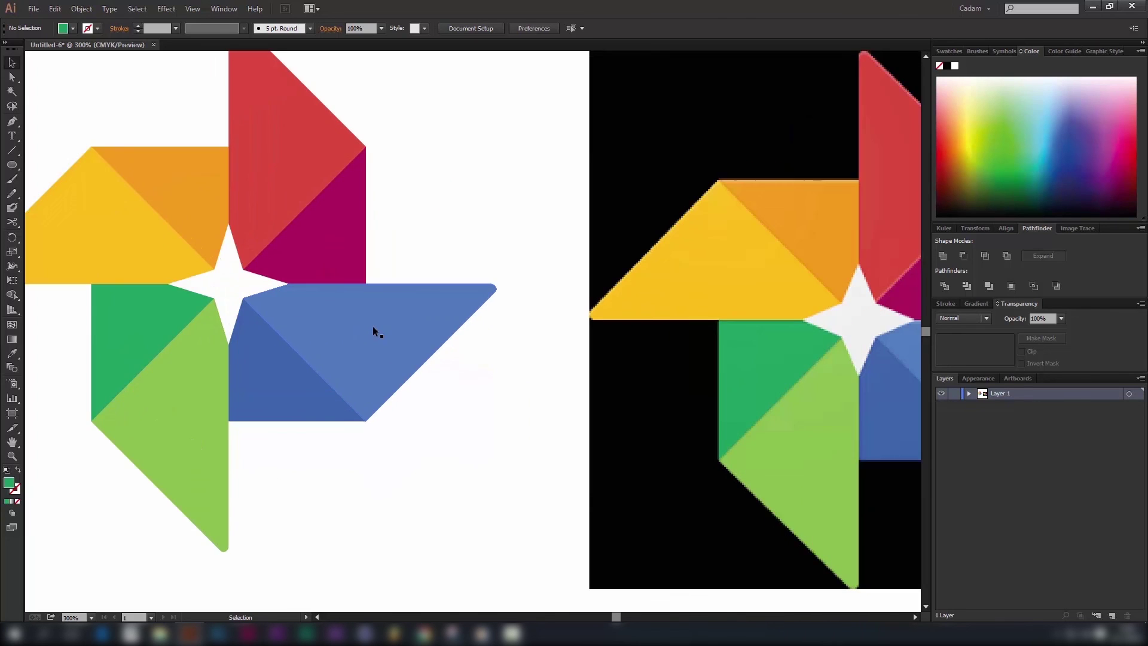
left_click_drag(285, 320, 484, 373)
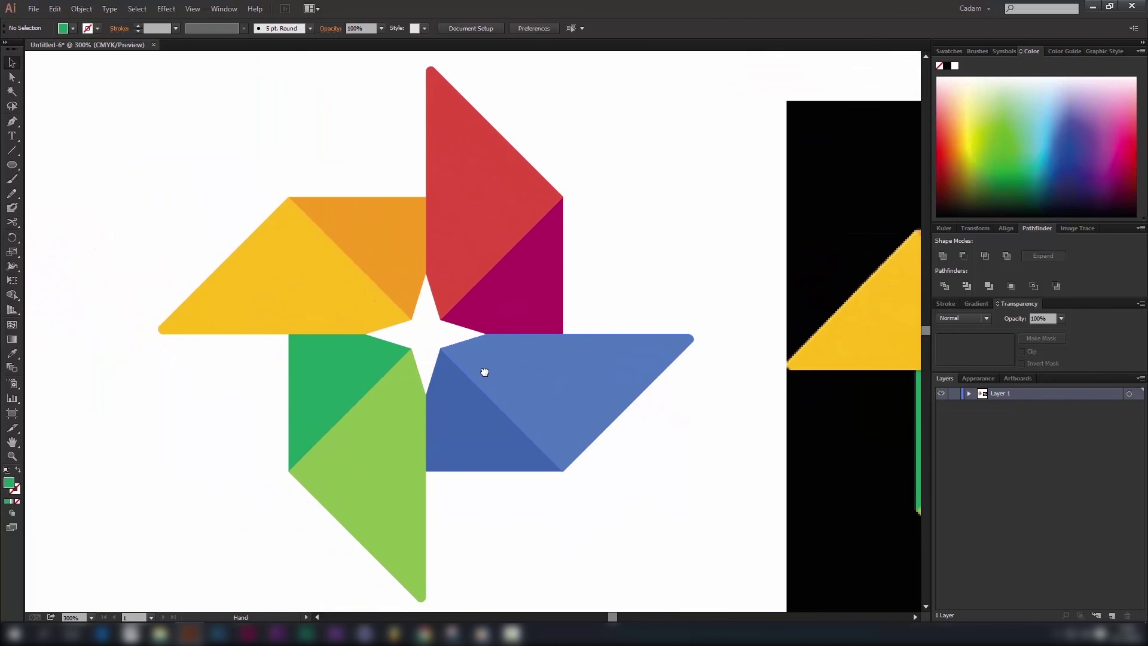